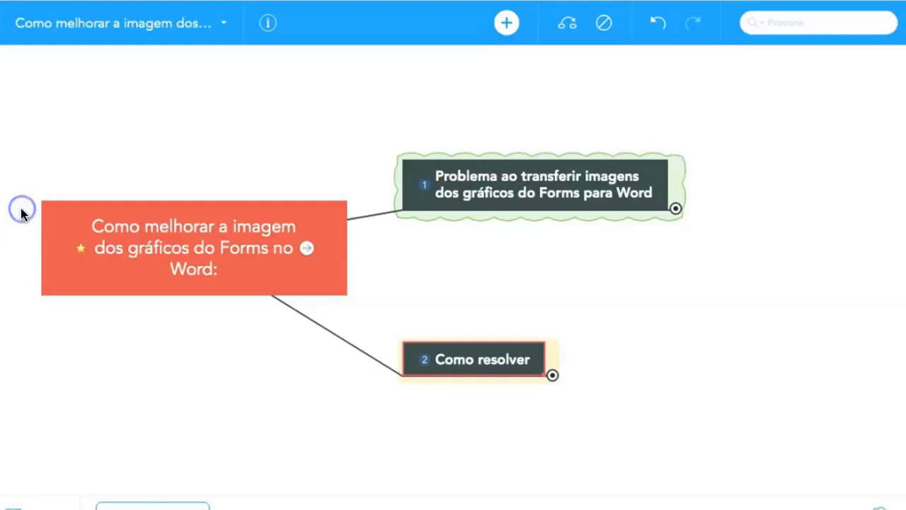
- Bring up the survey's Respostas summary in Google Forms and scroll down to the 1 Sexo pie chart
click(134, 154)
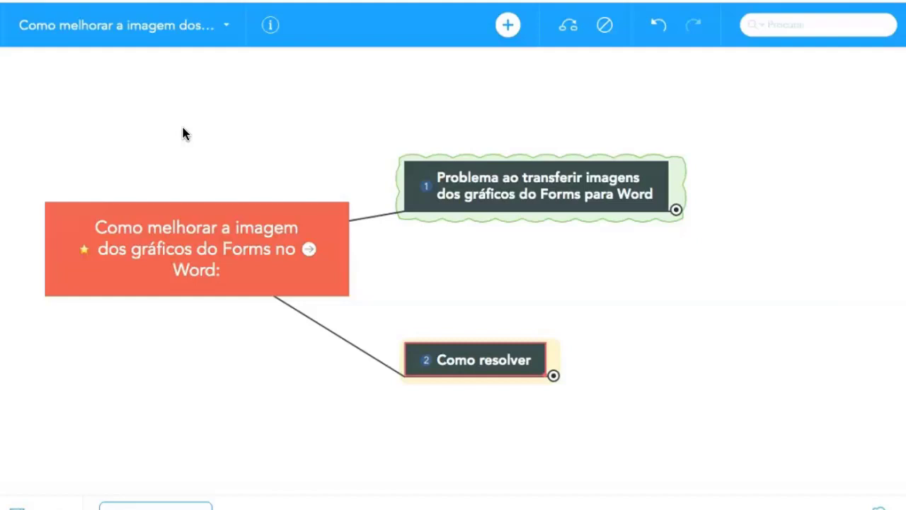
click(348, 36)
scroll(561, 256, up, 1)
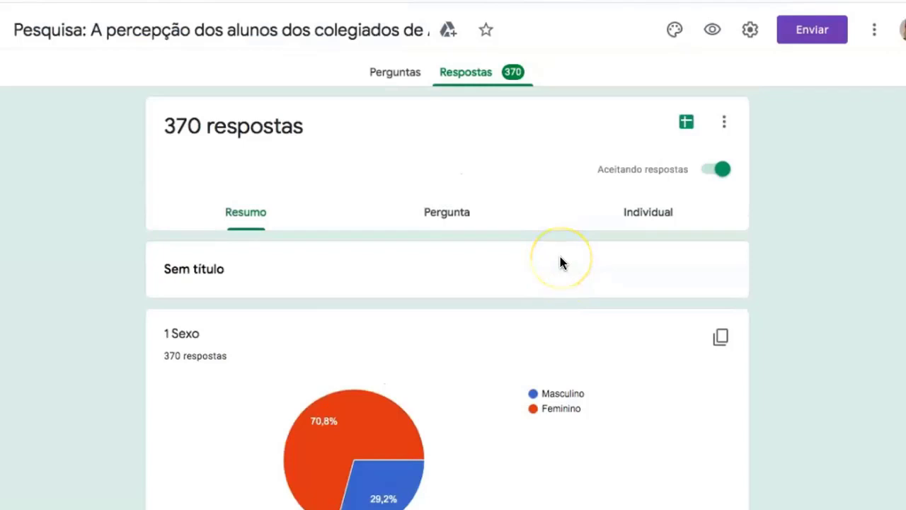
scroll(556, 264, down, 2)
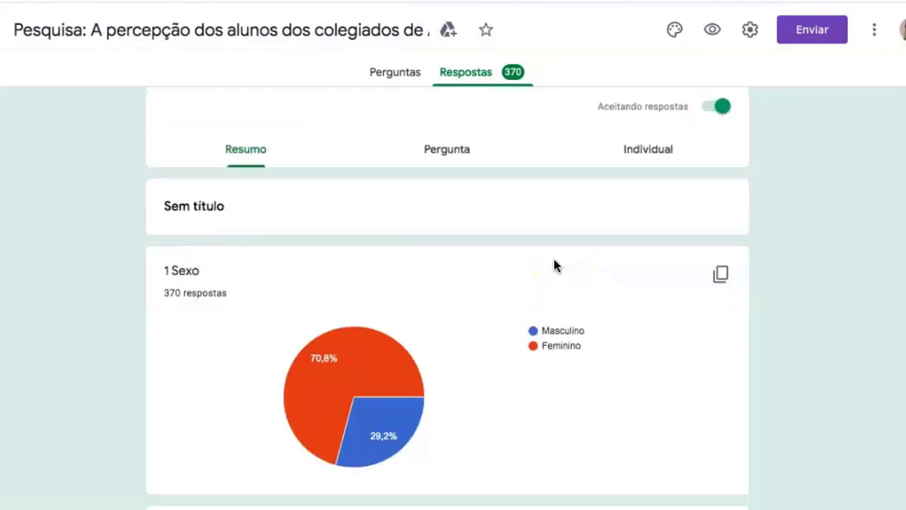
scroll(555, 263, down, 2)
scroll(553, 265, down, 1)
scroll(550, 266, down, 7)
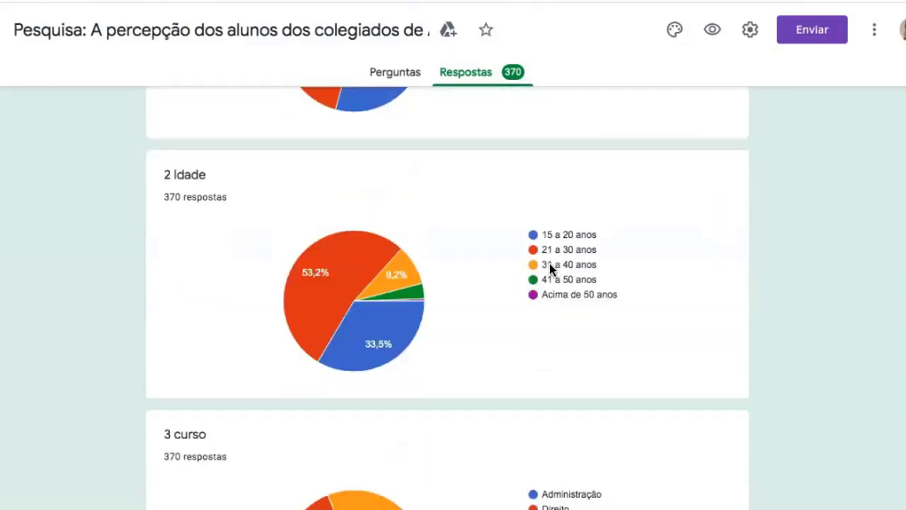
scroll(550, 265, up, 12)
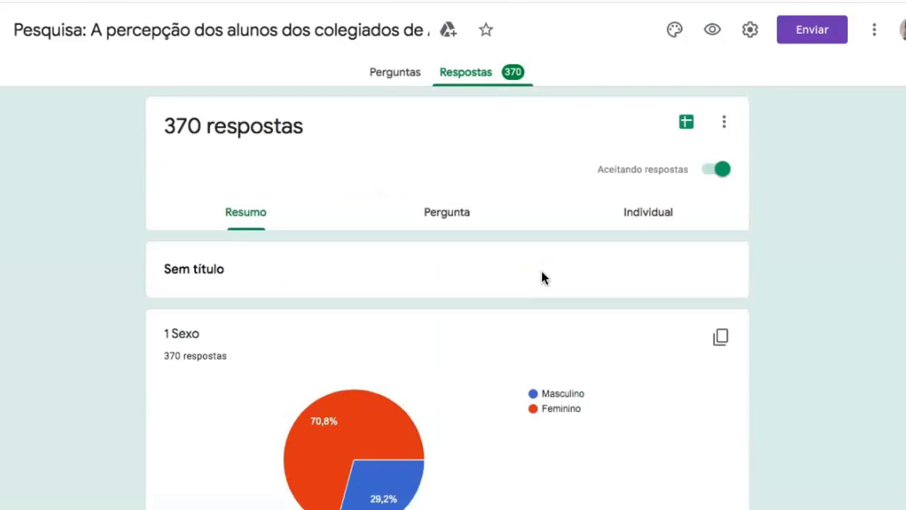
scroll(538, 276, down, 5)
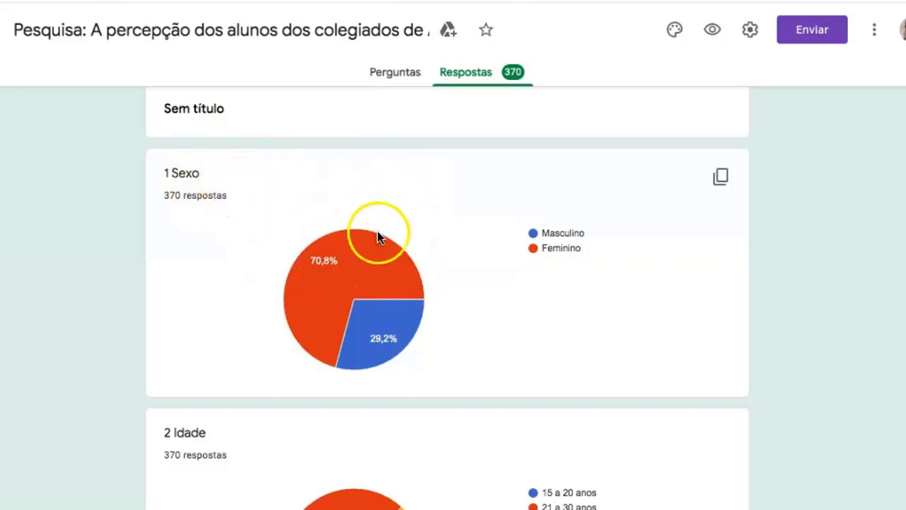
scroll(381, 241, down, 3)
scroll(381, 241, up, 8)
scroll(380, 241, down, 6)
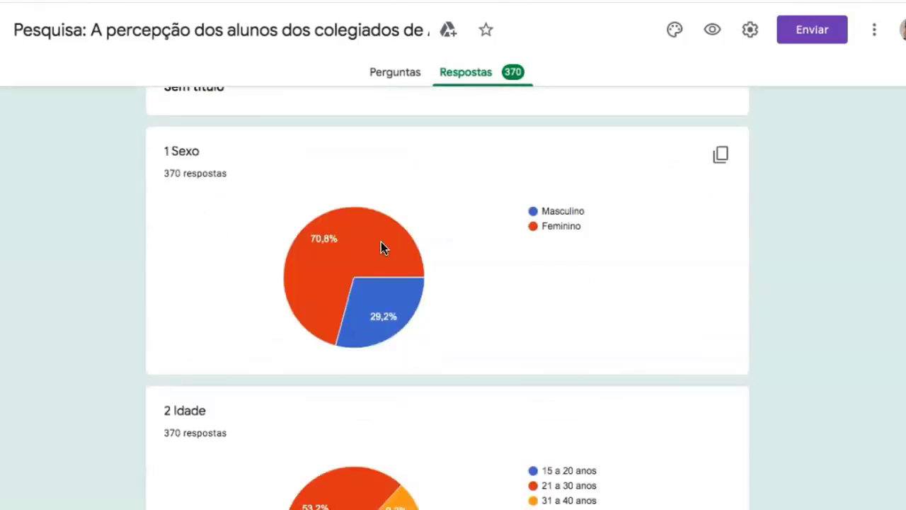
- Copy the 1 Sexo pie chart and paste it into Word's Document2 below the 'Fonte: Elaborado pelo autor' line
click(723, 156)
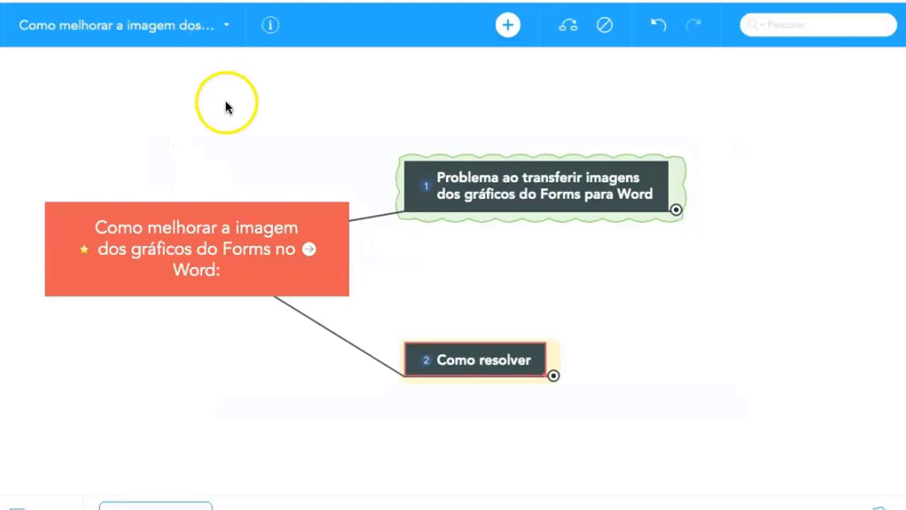
key(ctrl+Up)
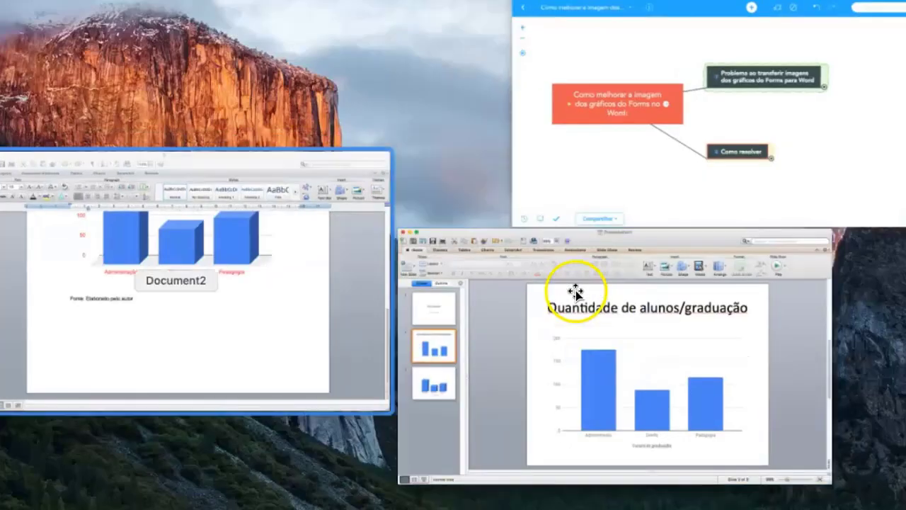
click(293, 248)
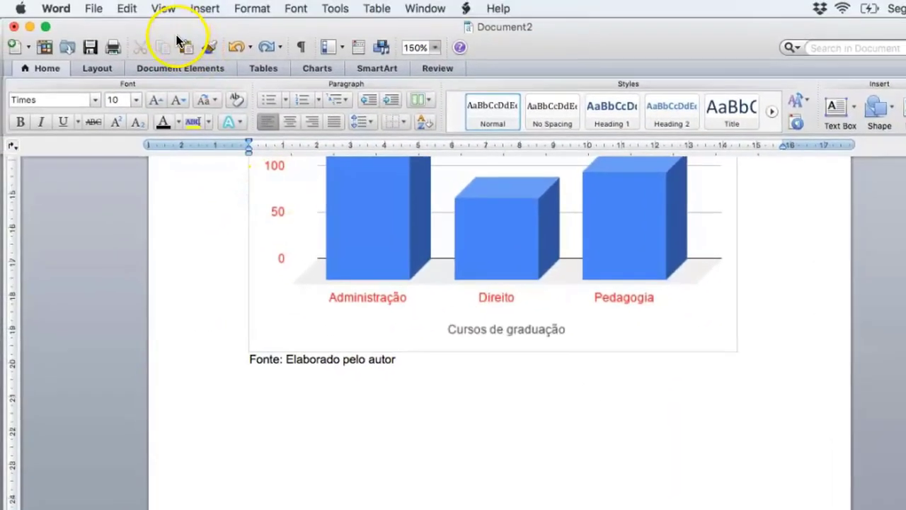
click(126, 8)
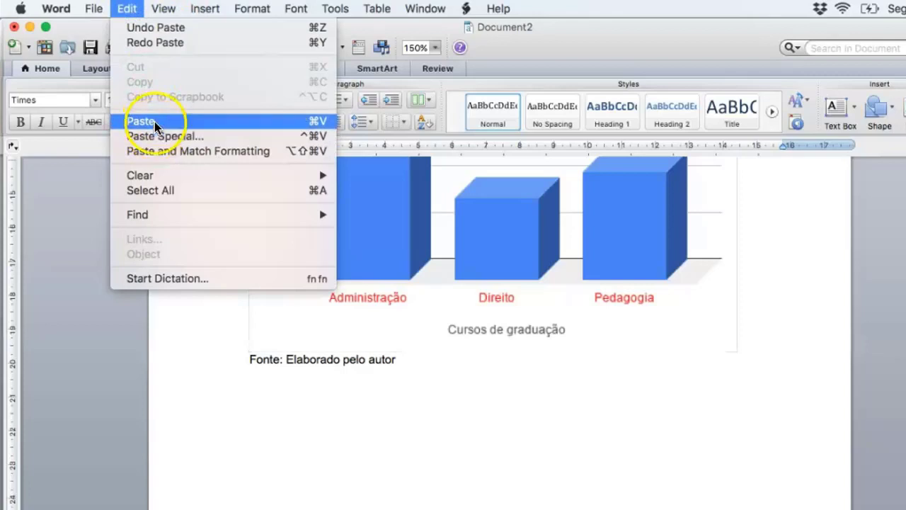
click(155, 121)
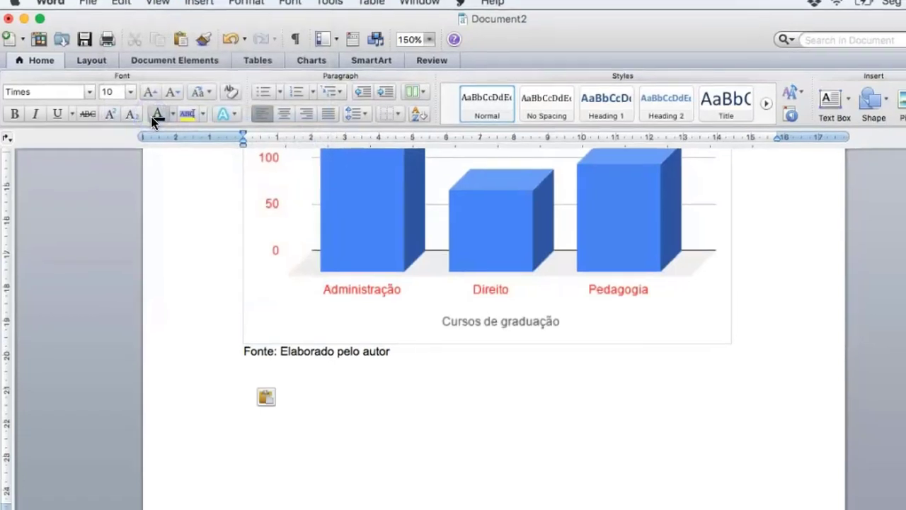
- Dismiss the paste formatting options and switch windows through Mission Control
click(282, 400)
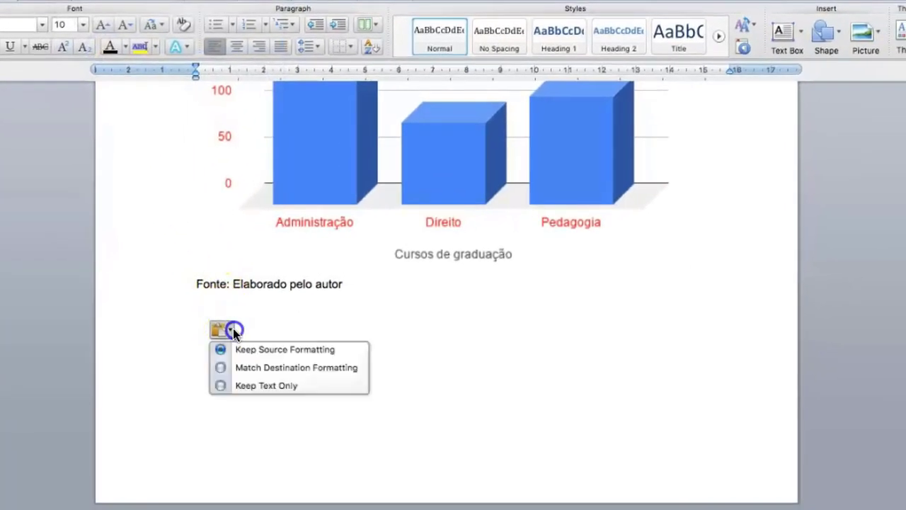
click(309, 333)
key(ctrl+Up)
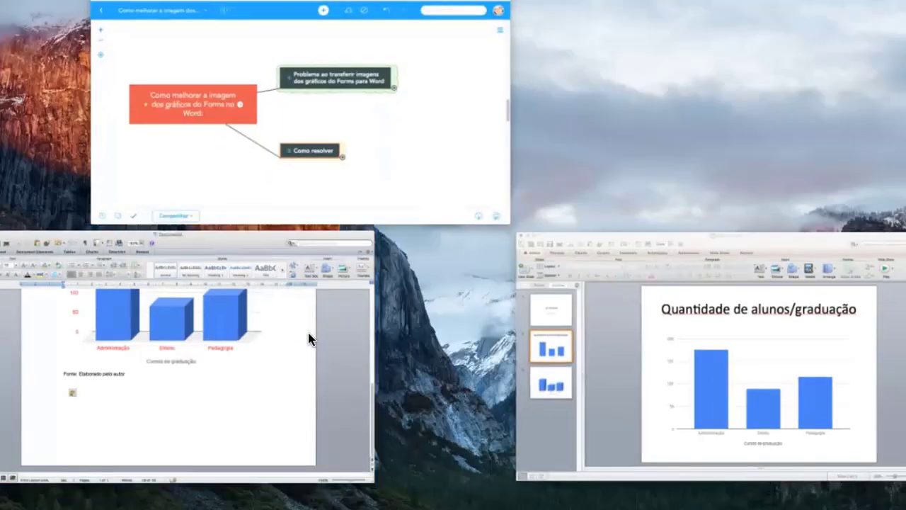
click(307, 330)
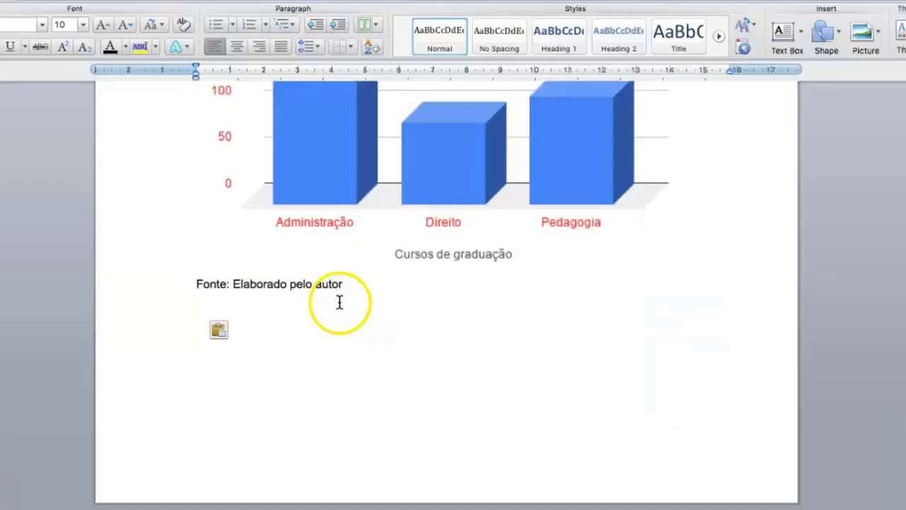
key(ctrl+Up)
- Pan the MindMeister map, then return to the Google Forms Respostas page with the 1 Sexo chart
click(395, 172)
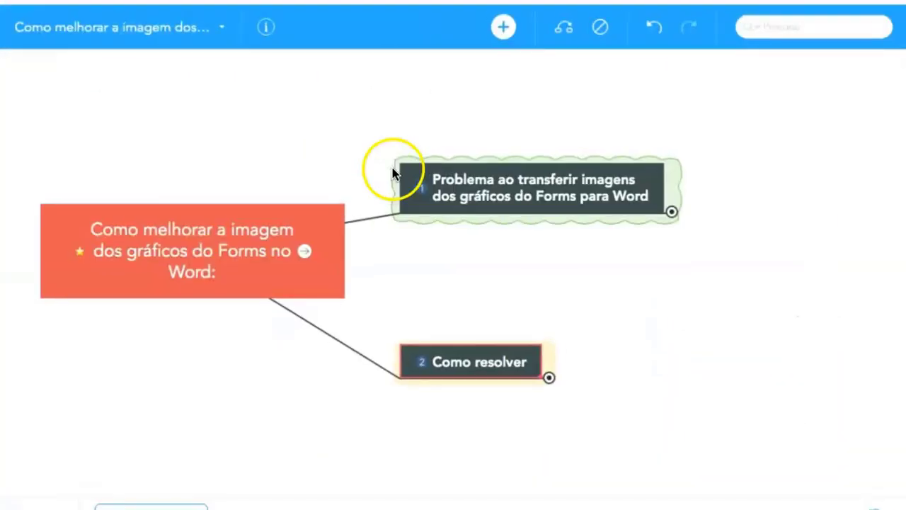
click(367, 86)
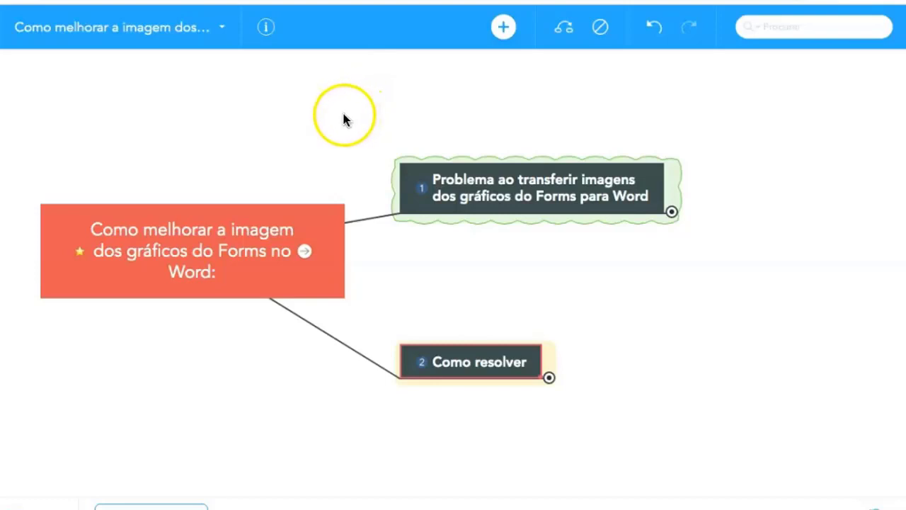
drag(344, 119, 326, 131)
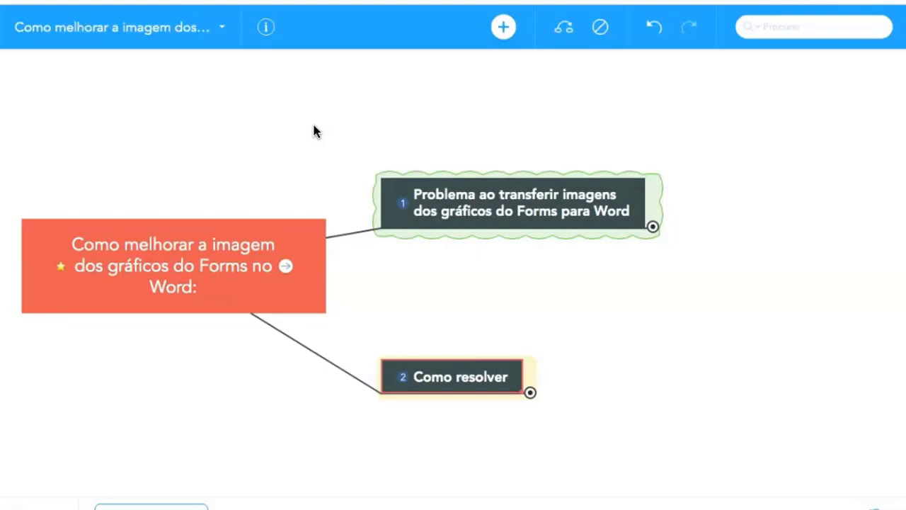
click(328, 28)
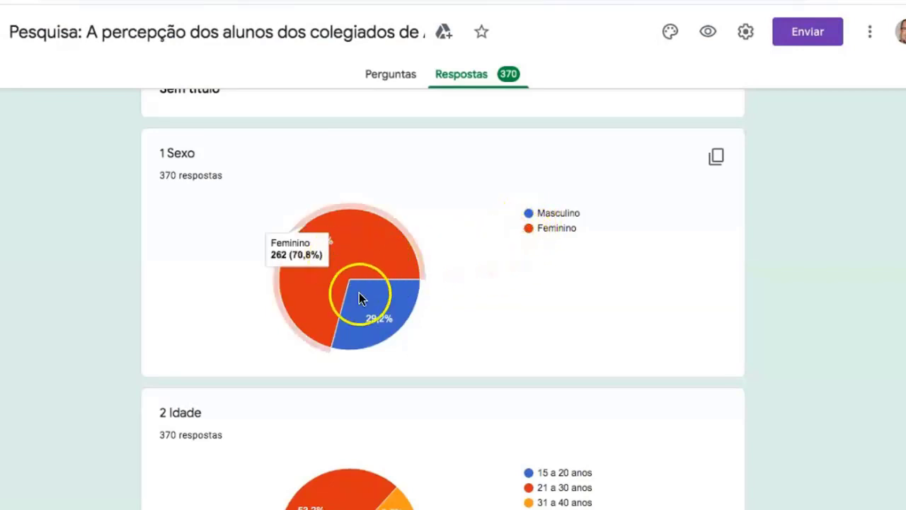
- Check the pie slice counts and scroll through the Sexo, Idade and curso response charts
mouse_move(370, 326)
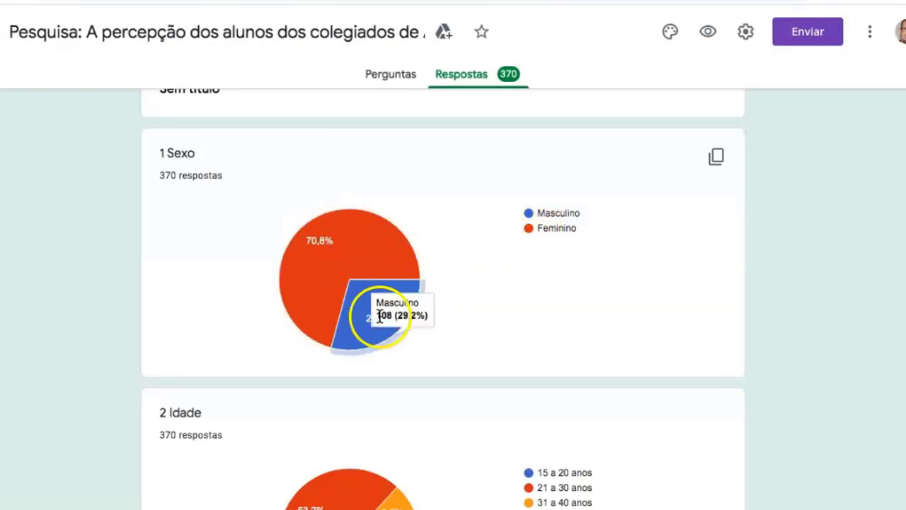
scroll(310, 286, down, 3)
mouse_move(330, 292)
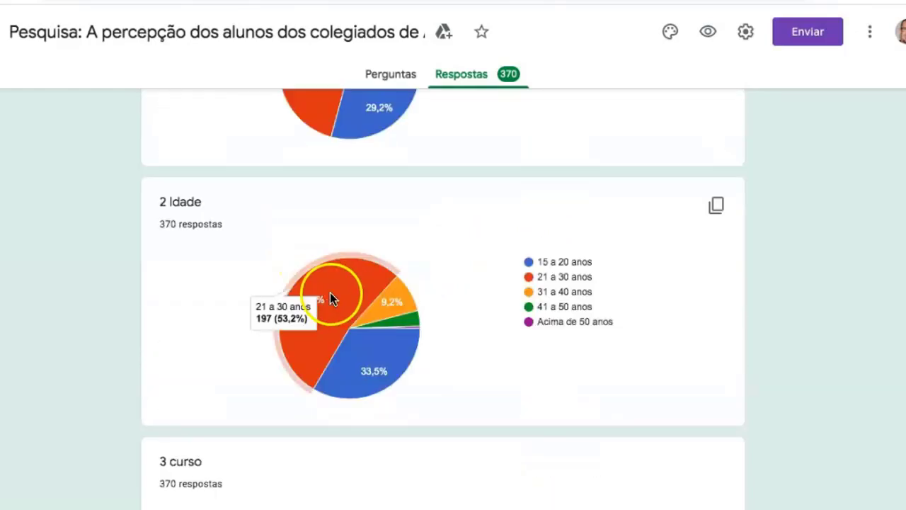
scroll(330, 291, down, 3)
scroll(330, 291, down, 3)
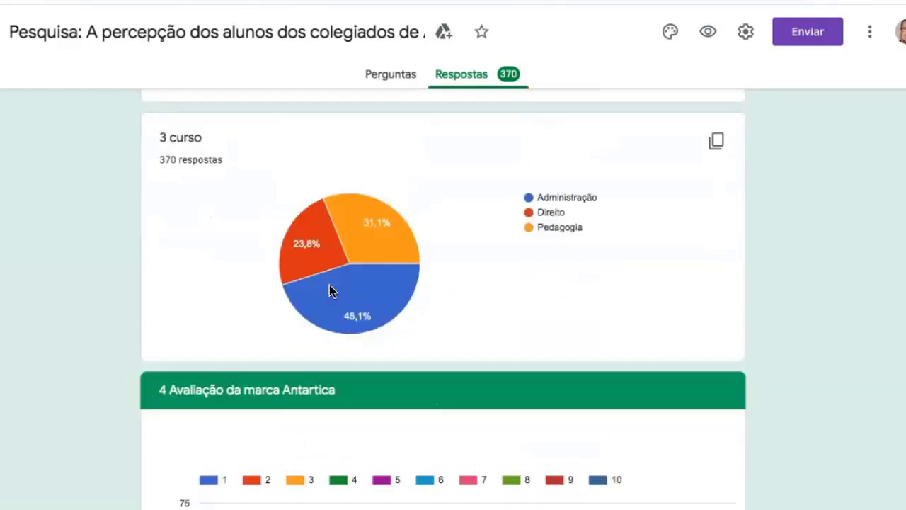
scroll(329, 290, down, 4)
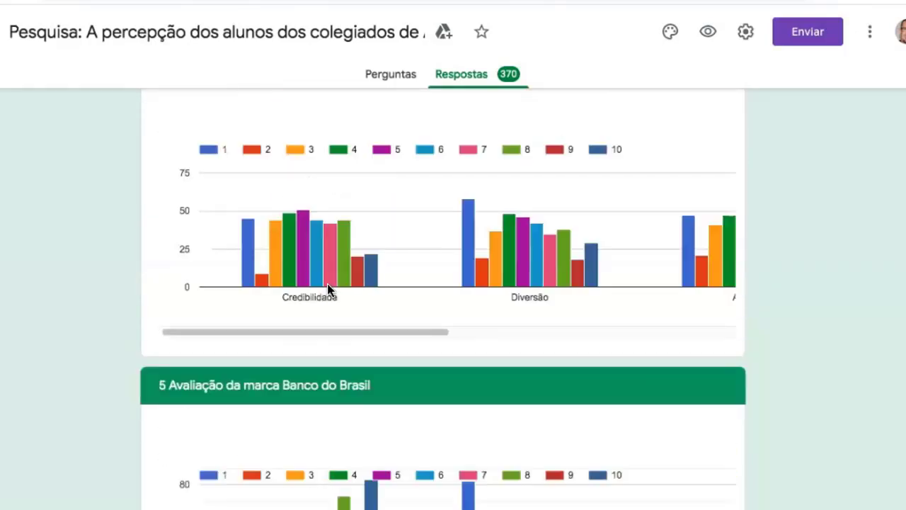
scroll(327, 288, up, 9)
scroll(330, 260, up, 3)
scroll(334, 248, up, 4)
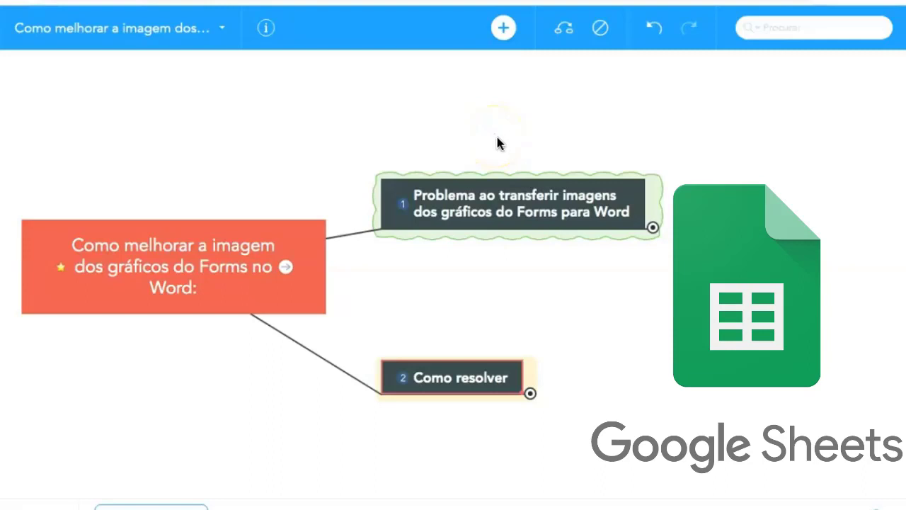
click(652, 227)
drag(591, 120, 461, 112)
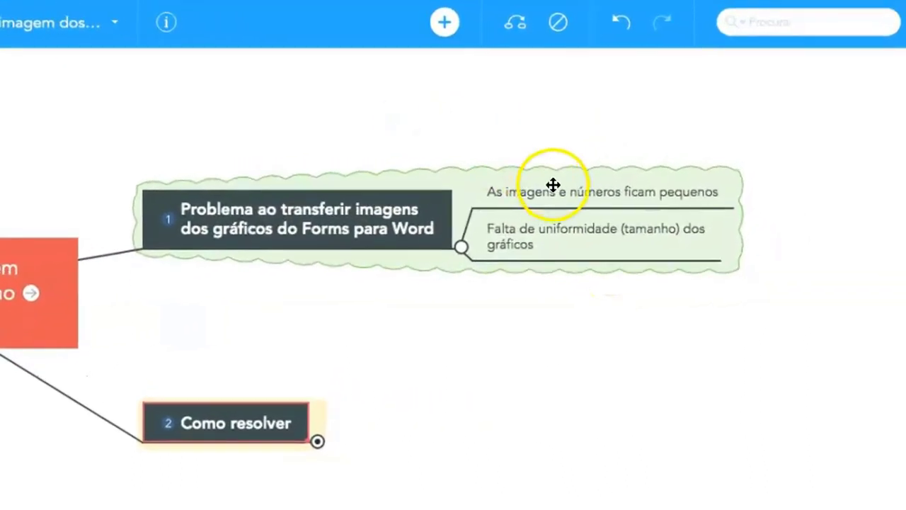
click(553, 192)
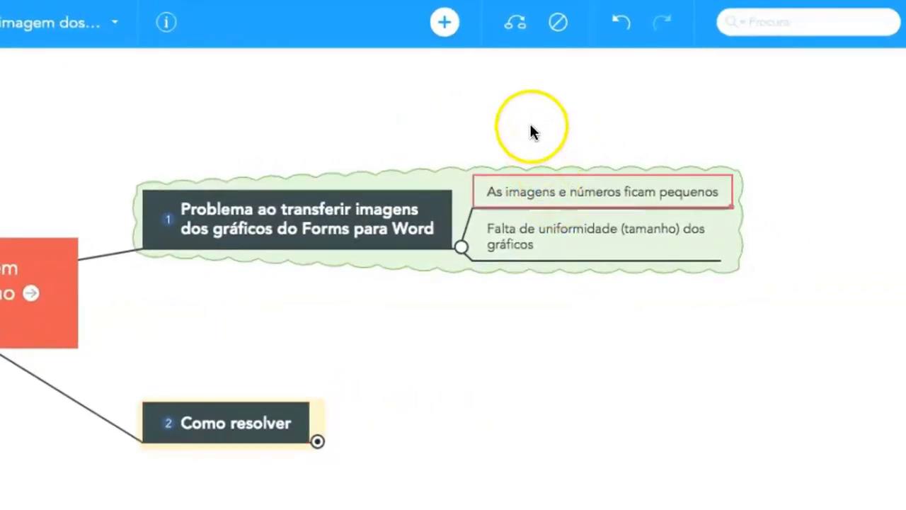
click(534, 235)
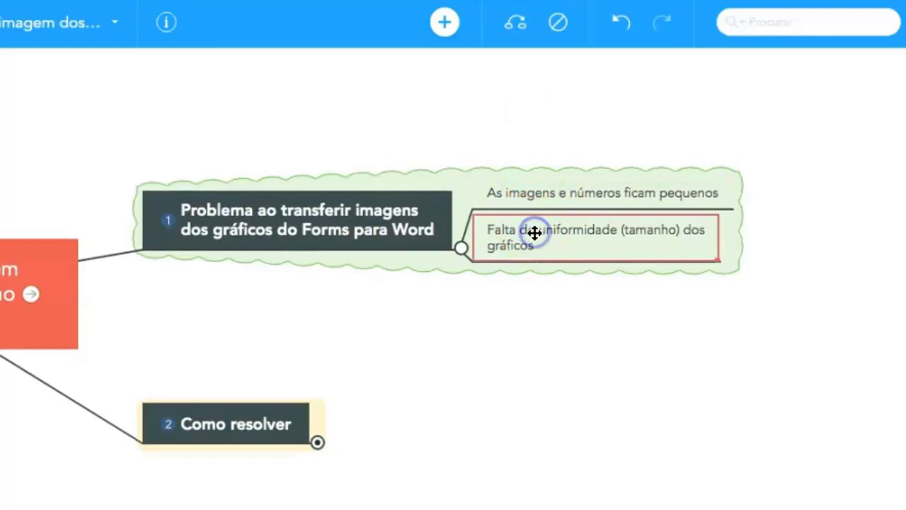
click(317, 442)
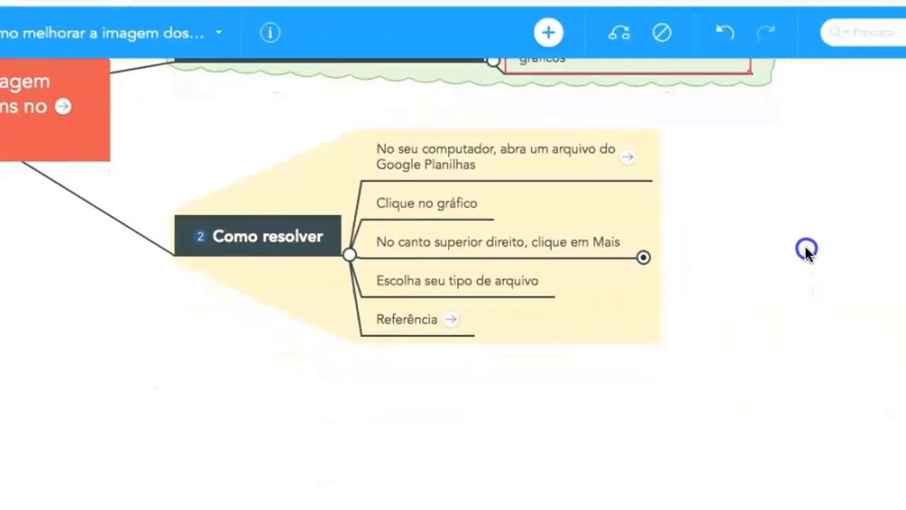
click(556, 159)
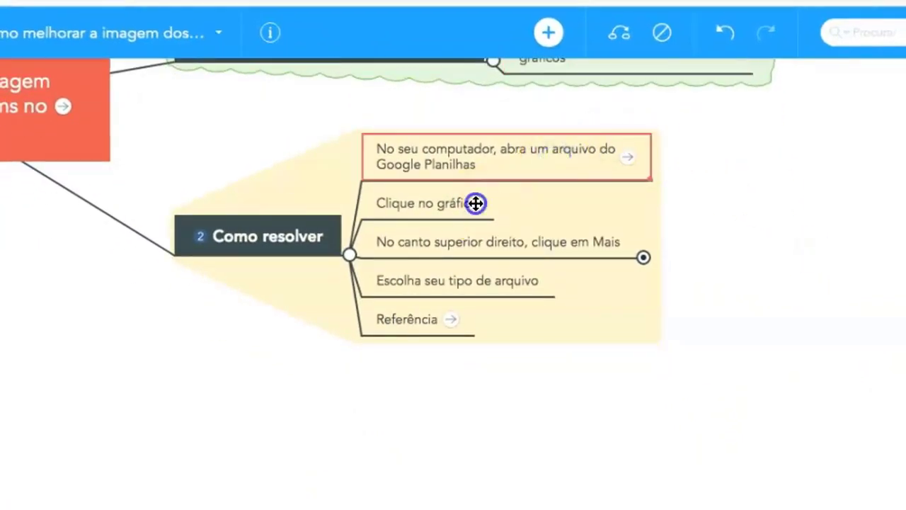
click(477, 203)
click(456, 244)
click(441, 276)
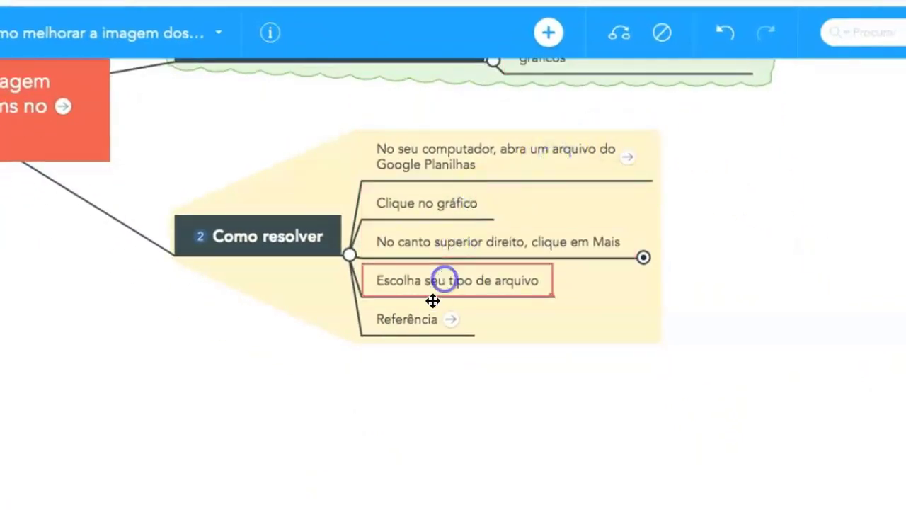
click(418, 323)
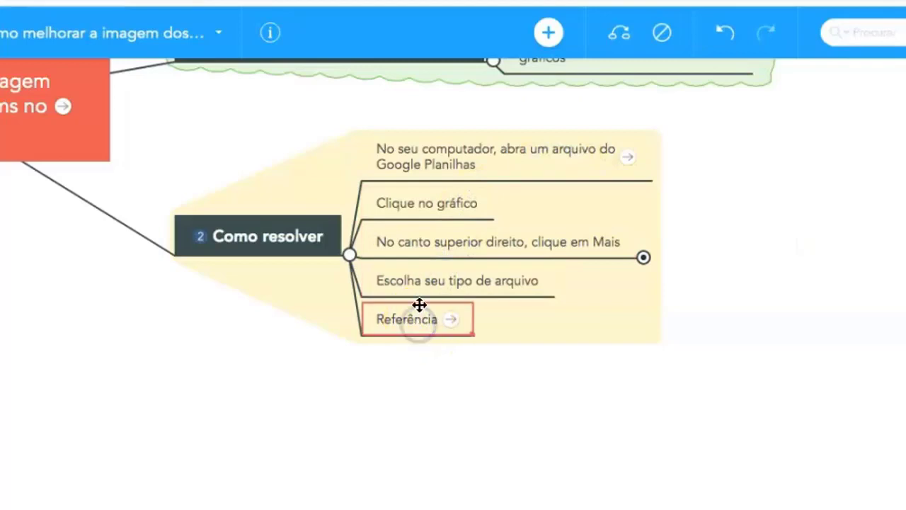
click(457, 156)
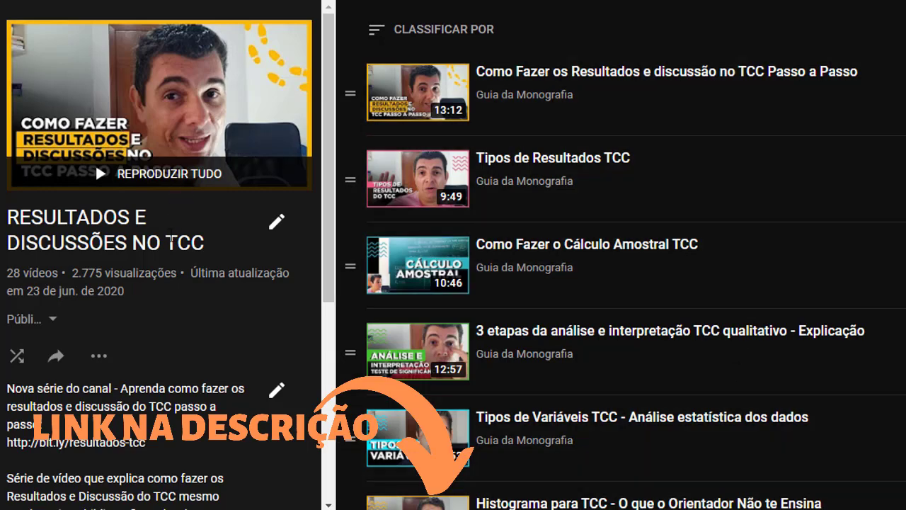
scroll(585, 149, down, 1)
scroll(613, 162, down, 3)
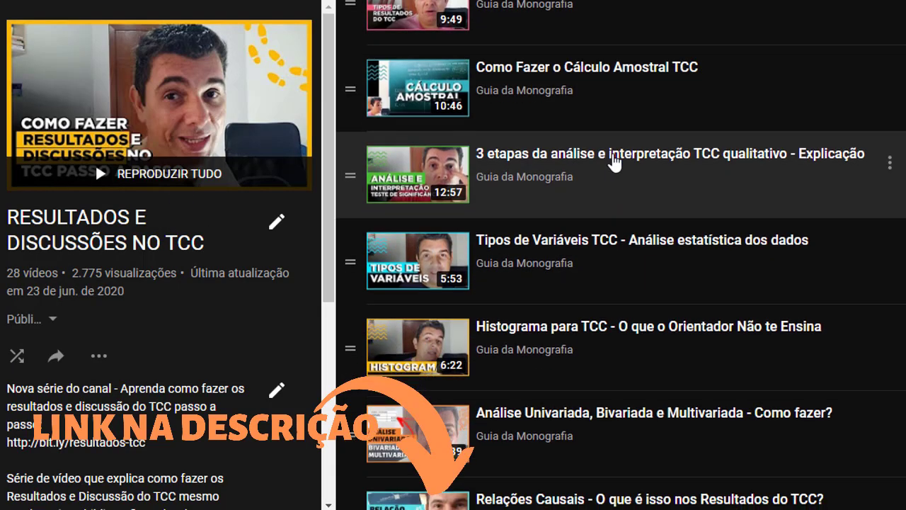
scroll(639, 164, down, 3)
scroll(641, 169, down, 1)
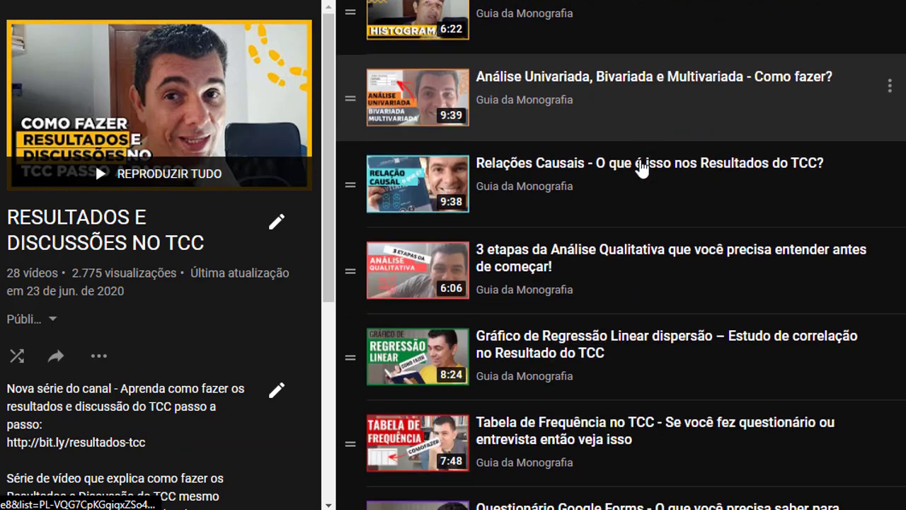
scroll(652, 203, down, 2)
scroll(654, 209, down, 2)
scroll(725, 229, down, 2)
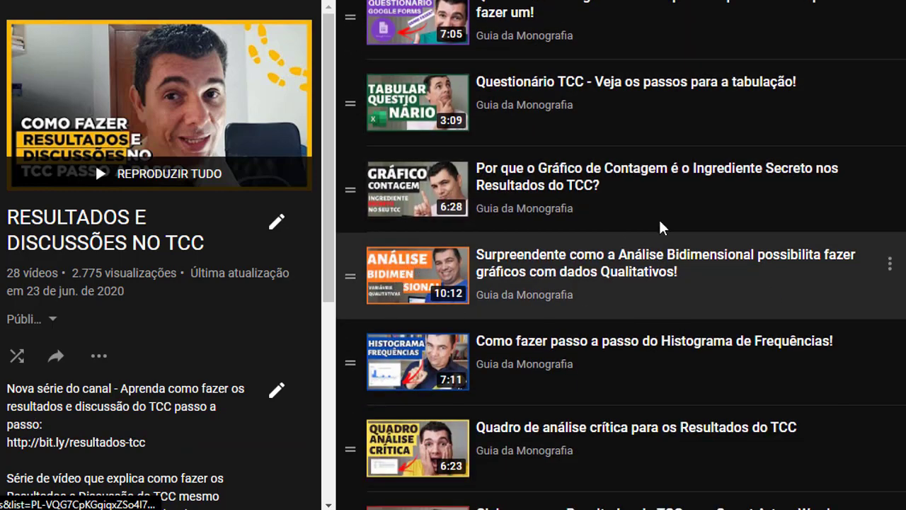
scroll(741, 208, down, 1)
scroll(744, 217, down, 3)
scroll(744, 225, down, 3)
scroll(746, 227, down, 2)
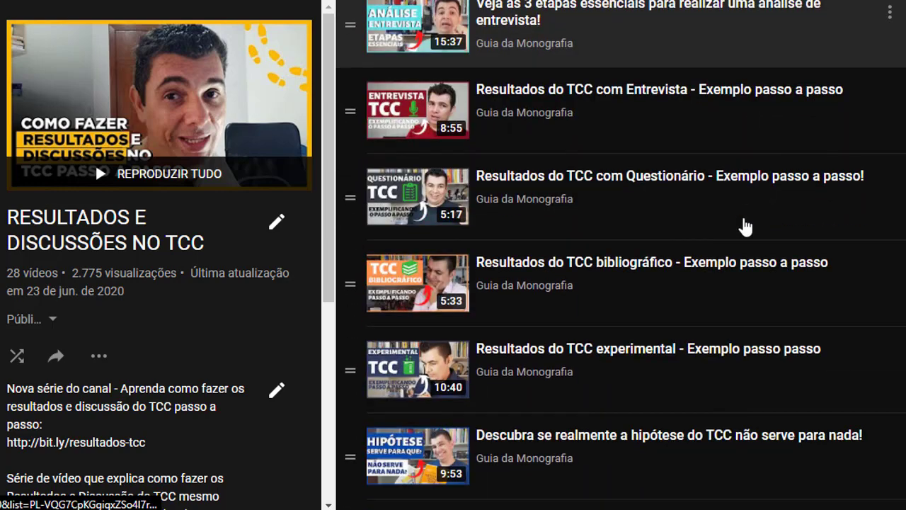
scroll(745, 226, down, 2)
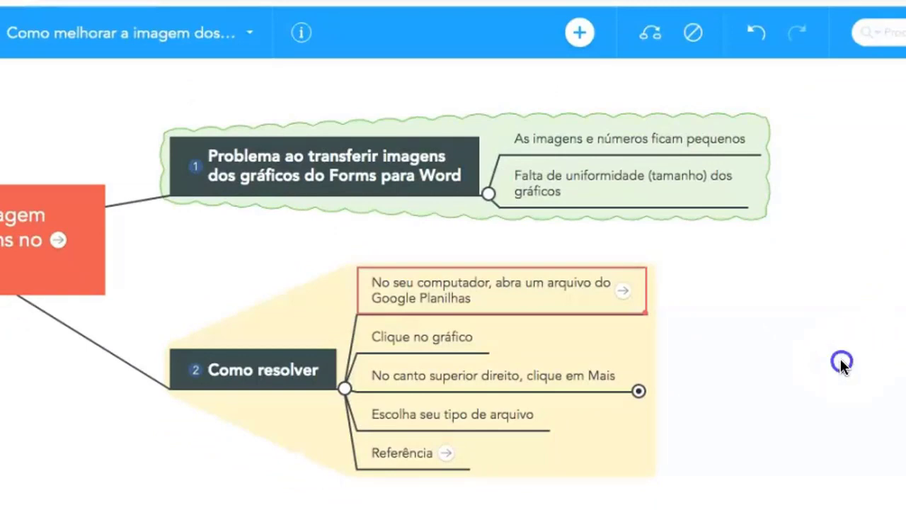
- Pan the mind map right, then switch to the 'Pesquisa: A percepção...' Google Forms responses tab
drag(841, 364, 905, 373)
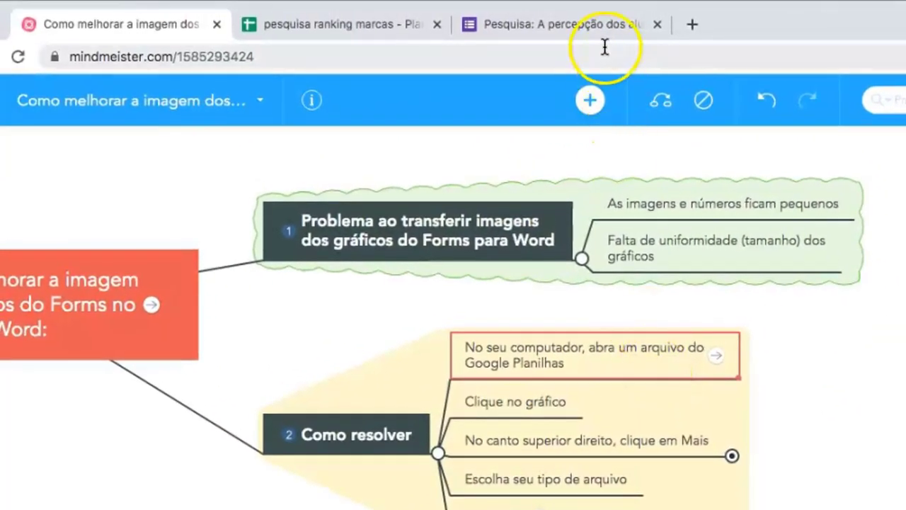
click(601, 23)
- Scroll through the survey's Respostas summary page
scroll(552, 209, down, 2)
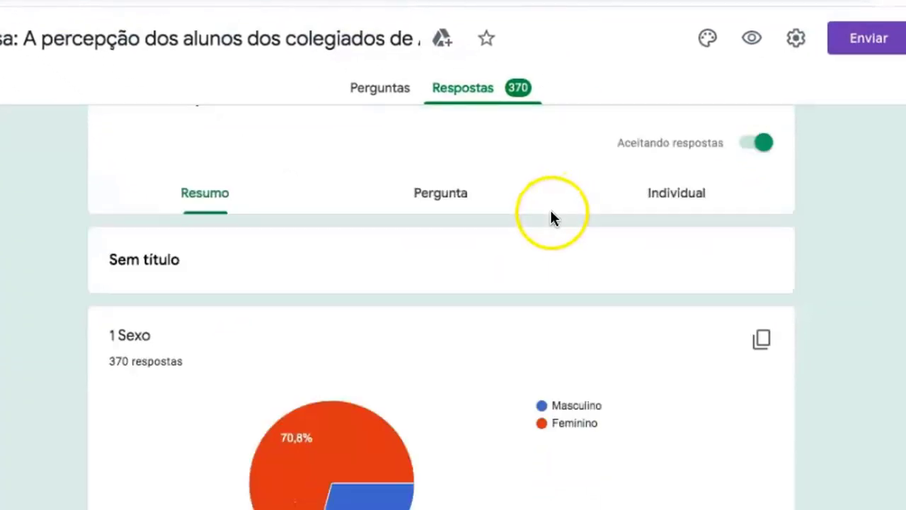
scroll(551, 209, up, 2)
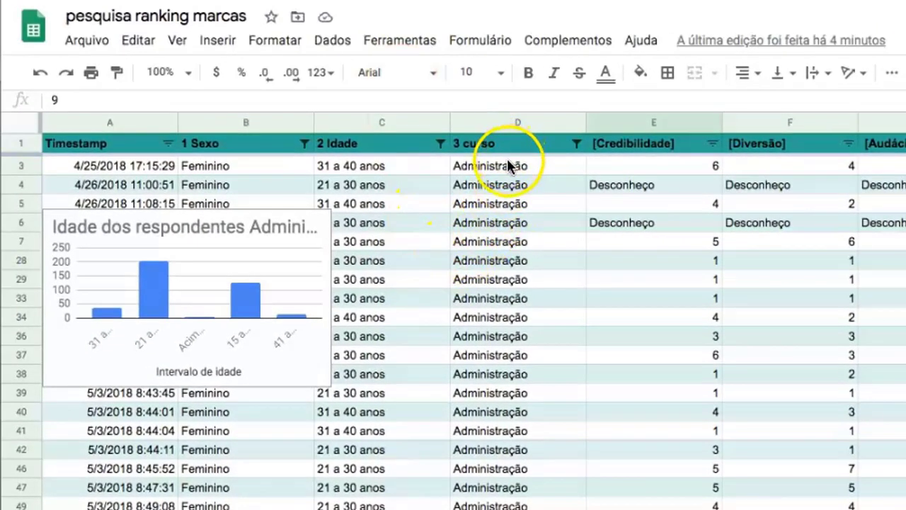
- Select the 3 curso entries in column D from D3 down to D380
click(509, 165)
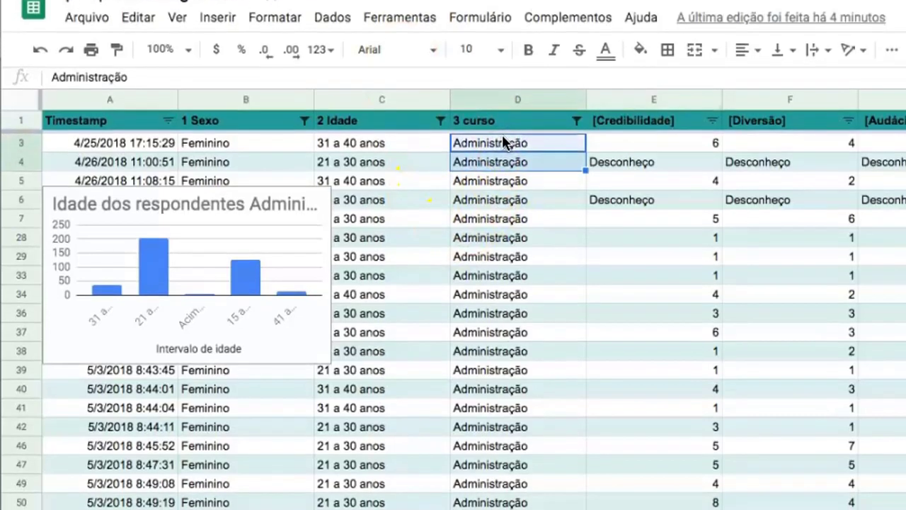
key(shift+Down)
key(shift+Down)
key(shift+Down)
key(shift+Down)
key(shift+Down)
key(shift+Down)
key(shift+Down)
key(shift+Down)
key(shift+Down)
key(shift+Down)
key(shift+Down)
key(shift+Down)
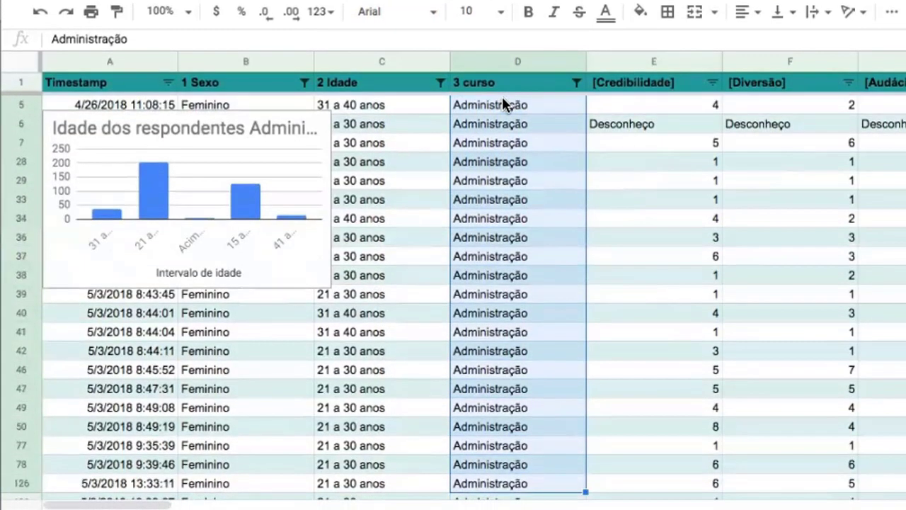
key(shift+Down)
key(shift+Down)
key(shift+Down)
key(shift+Down)
key(shift+Down)
key(shift+Down)
key(shift+Down)
key(shift+Down)
key(shift+Down)
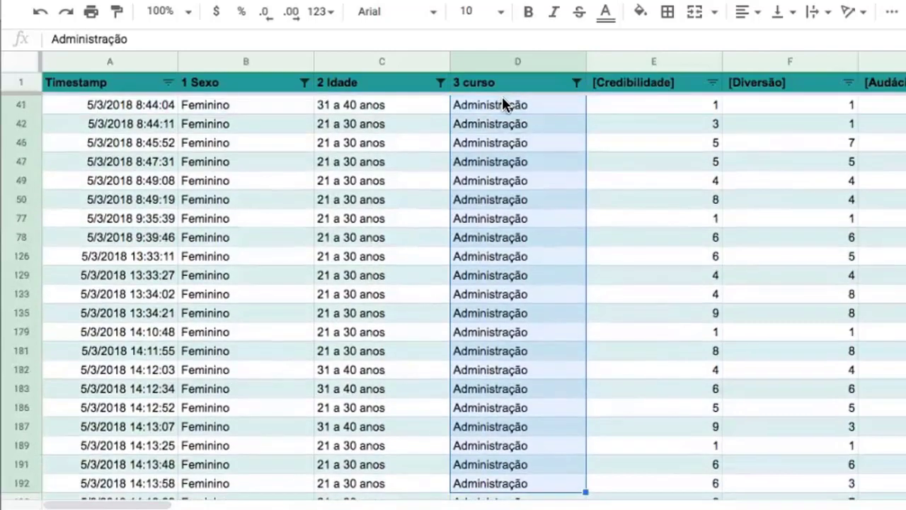
key(shift+Down)
key(shift+Down)
key(shift+Down)
key(shift+Down)
key(shift+Down)
key(shift+Down)
key(shift+Down)
key(shift+Down)
key(shift+Down)
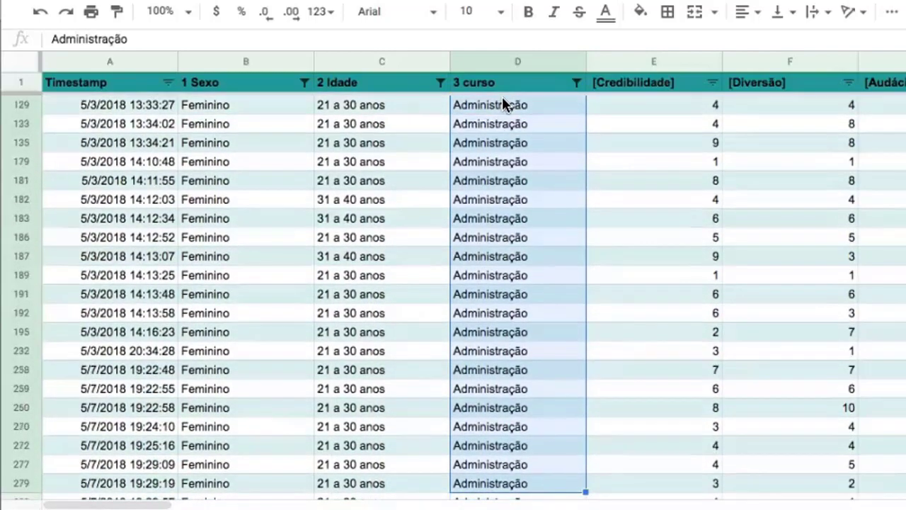
key(shift+Down)
key(shift+Down)
key(shift+Down)
key(shift+Down)
key(shift+Down)
key(shift+Down)
key(shift+Down)
key(shift+Down)
key(shift+Down)
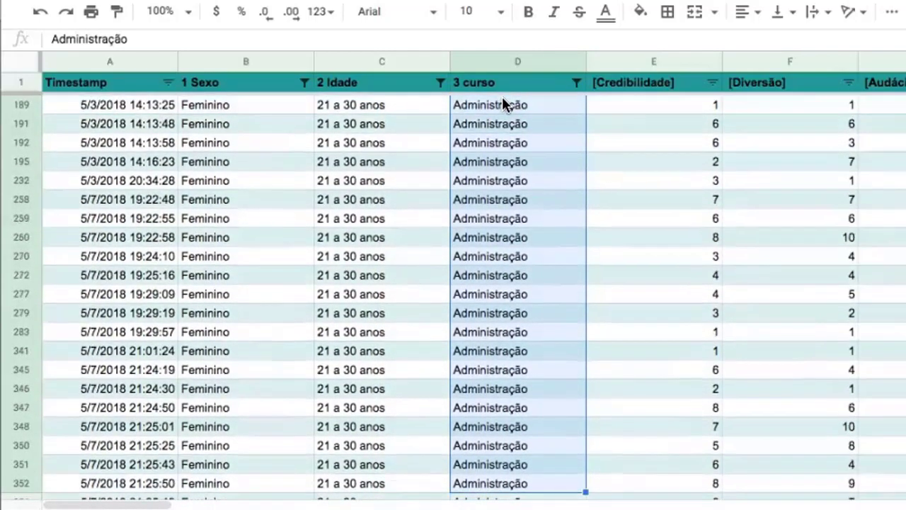
key(shift+Down)
key(shift+Down)
key(shift+Down)
key(shift+Down)
key(shift+Down)
key(shift+Down)
key(shift+Down)
key(shift+Down)
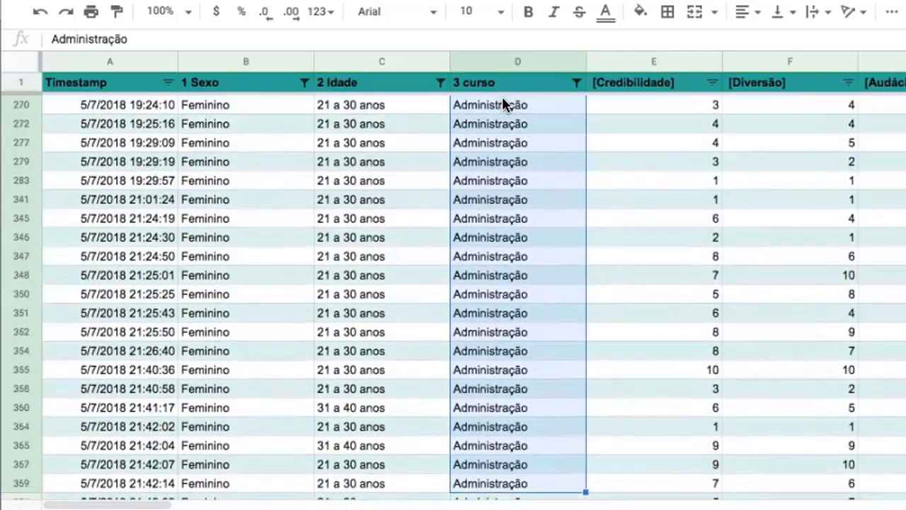
key(shift+Down)
key(shift+Down)
key(shift+Down)
key(shift+Down)
key(shift+Down)
key(shift+Down)
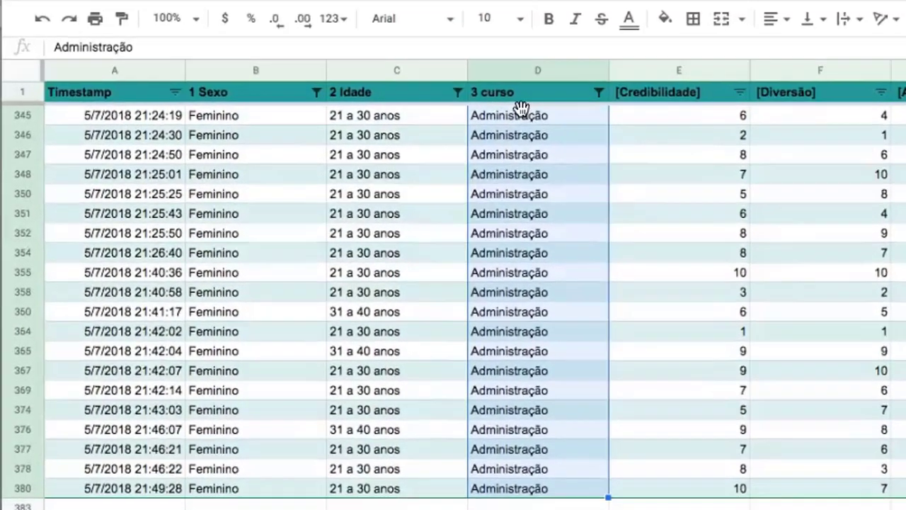
- Insert a column chart of the selected courses that includes hidden/filtered data
click(315, 53)
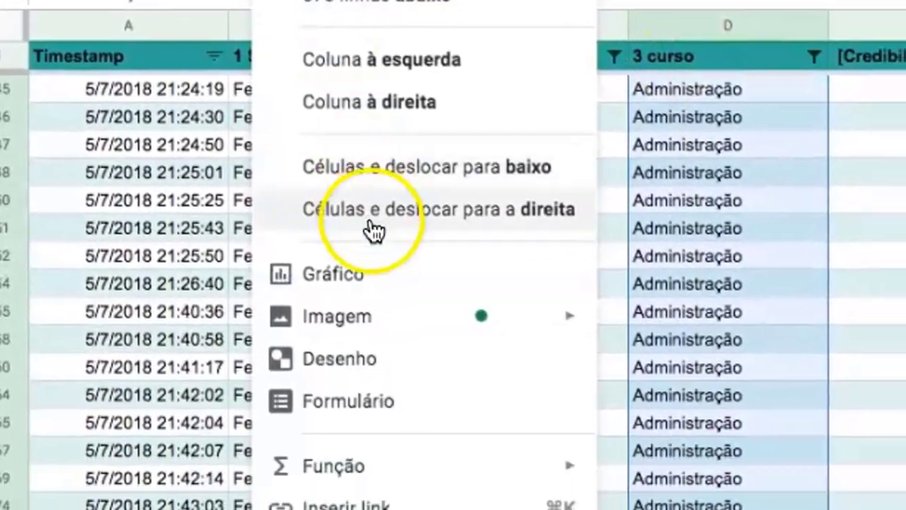
click(410, 417)
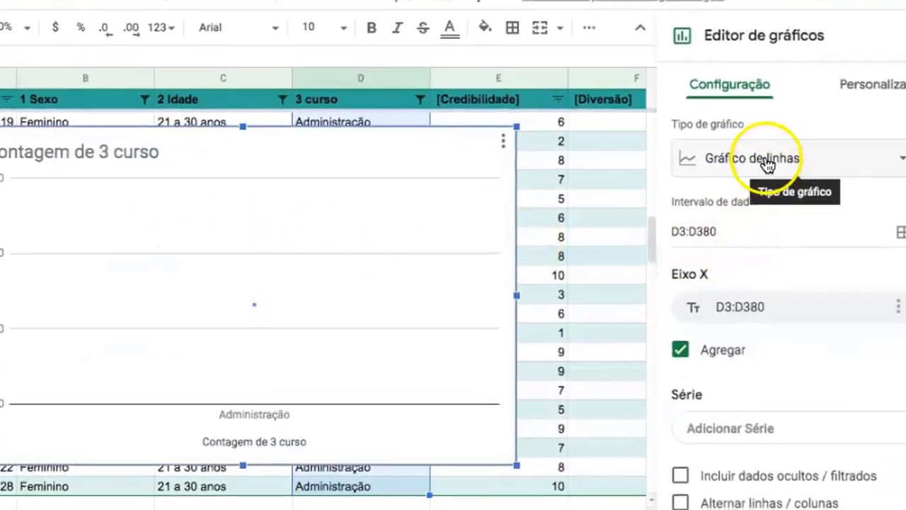
click(698, 154)
scroll(694, 308, down, 2)
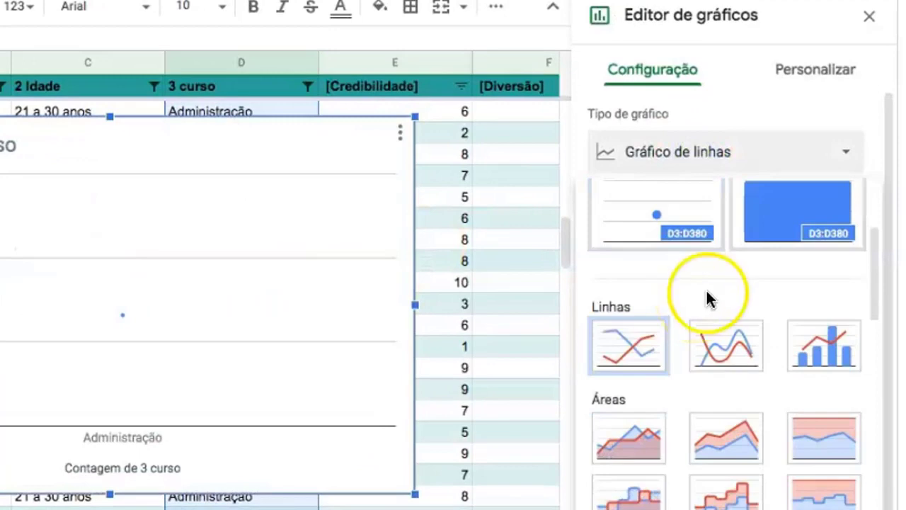
scroll(736, 305, down, 2)
scroll(737, 319, down, 2)
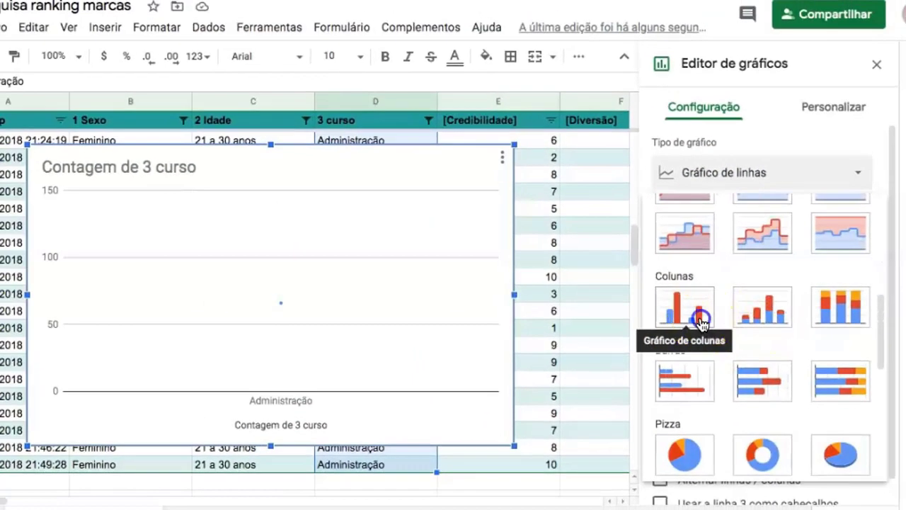
click(699, 319)
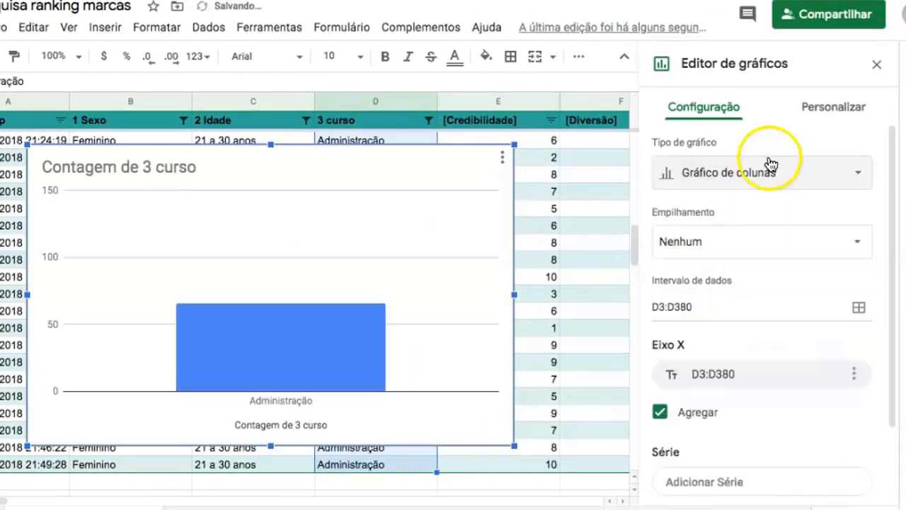
scroll(738, 262, down, 3)
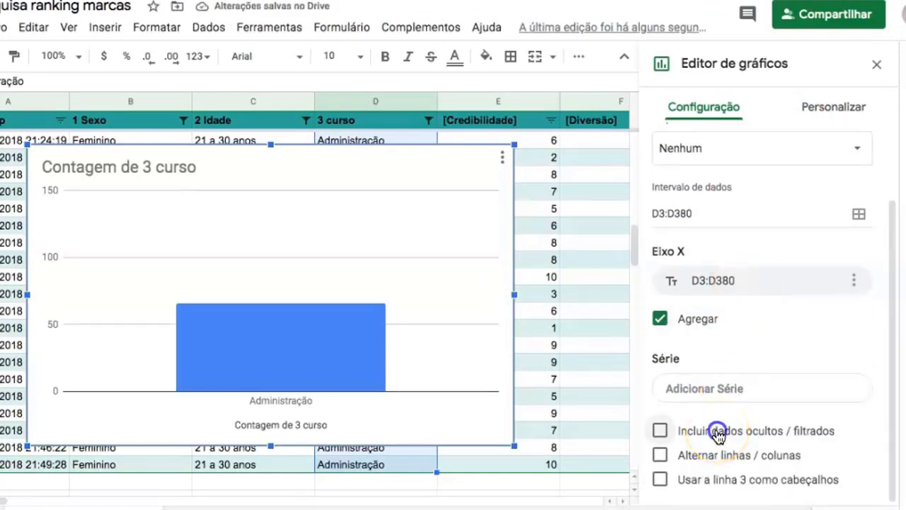
click(717, 432)
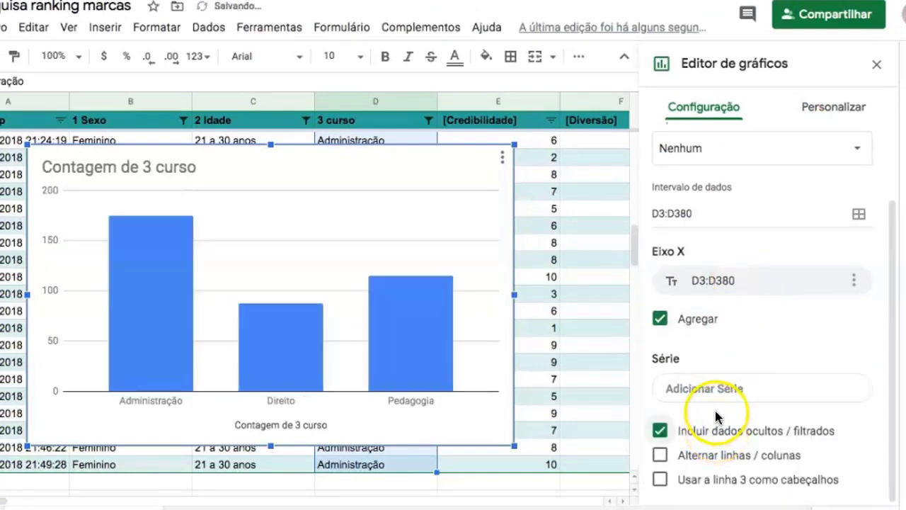
- Delete the chart's main title text
click(139, 172)
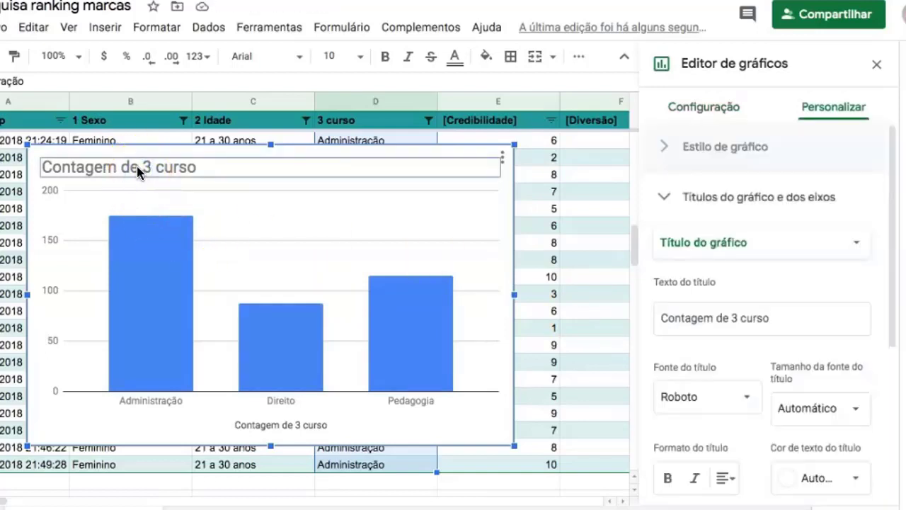
click(705, 311)
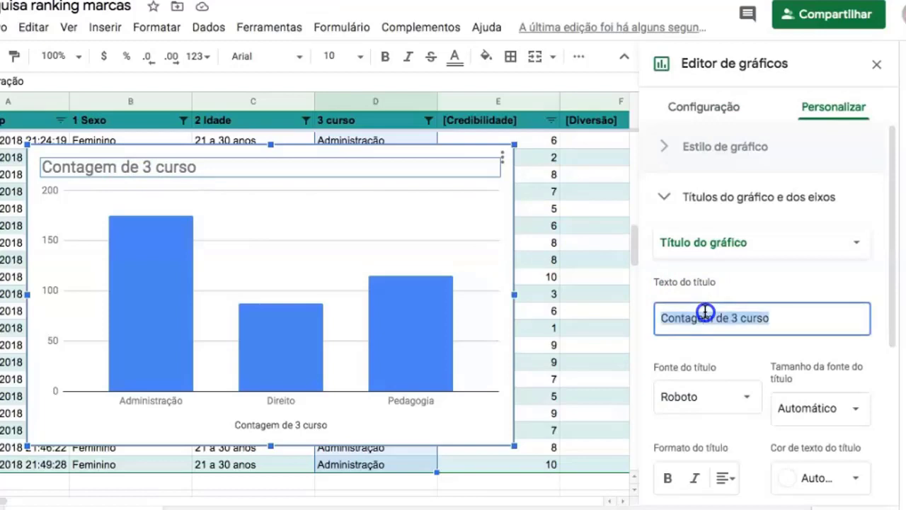
key(BackSpace)
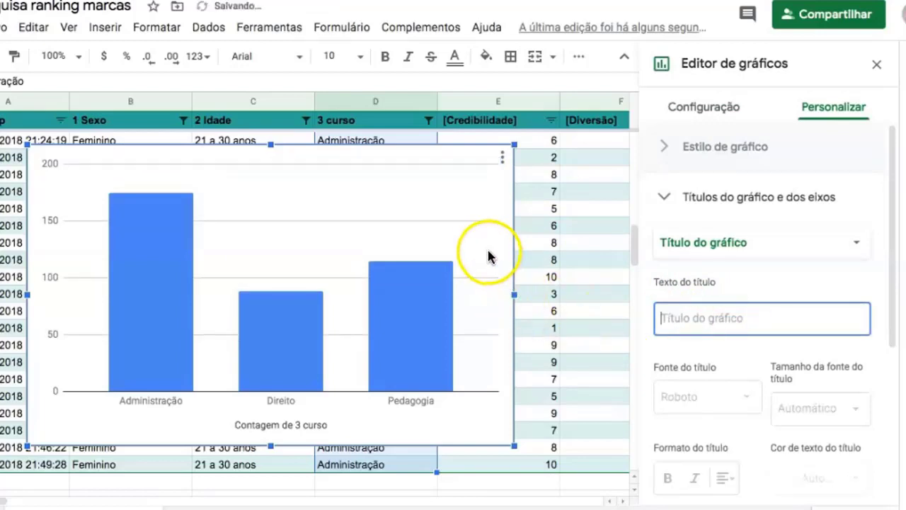
- Rename the horizontal axis title to 'Cursos de graduação'
click(489, 254)
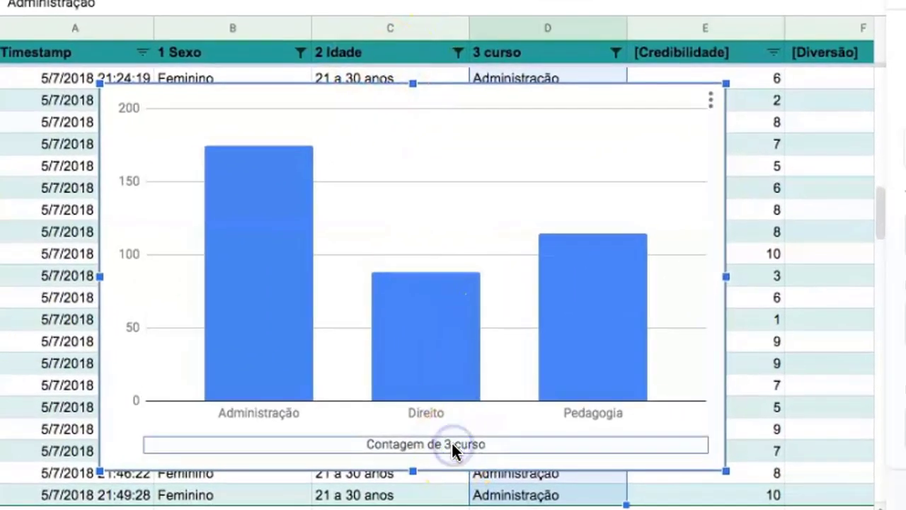
double_click(453, 444)
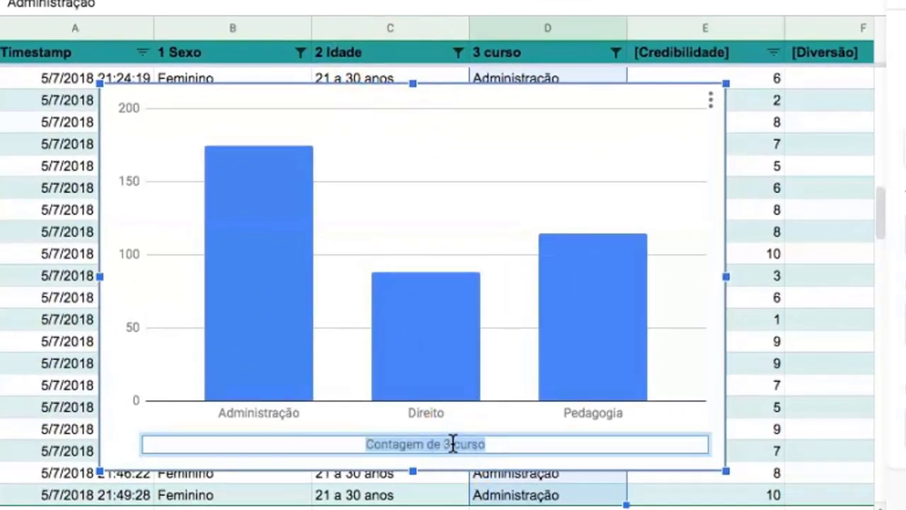
text(Cursos de graduação)
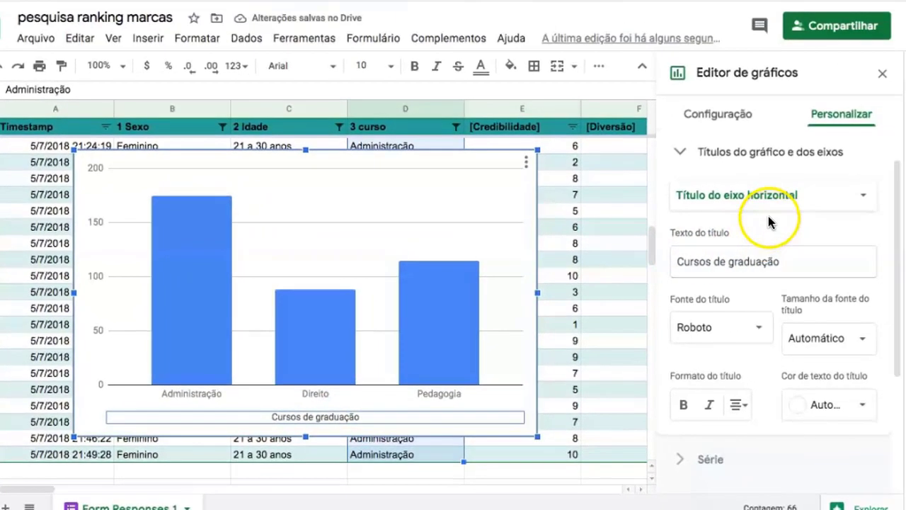
scroll(769, 226, up, 2)
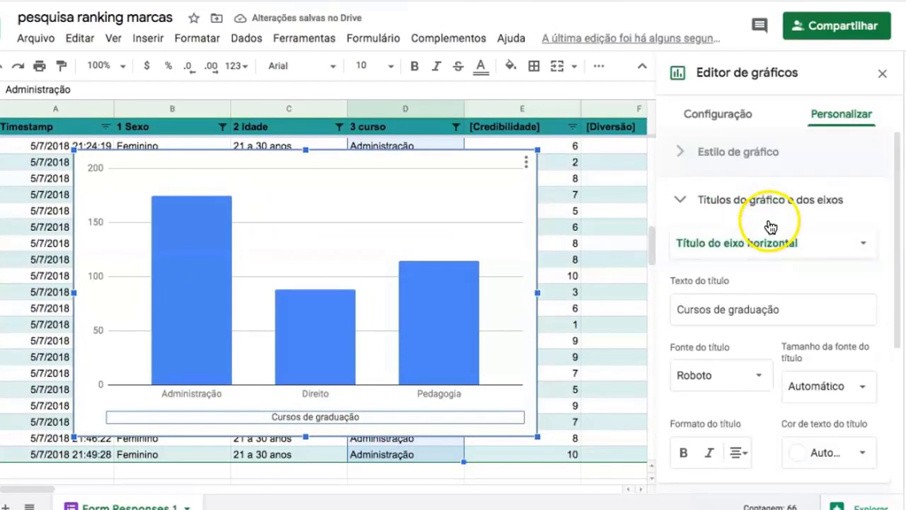
click(839, 117)
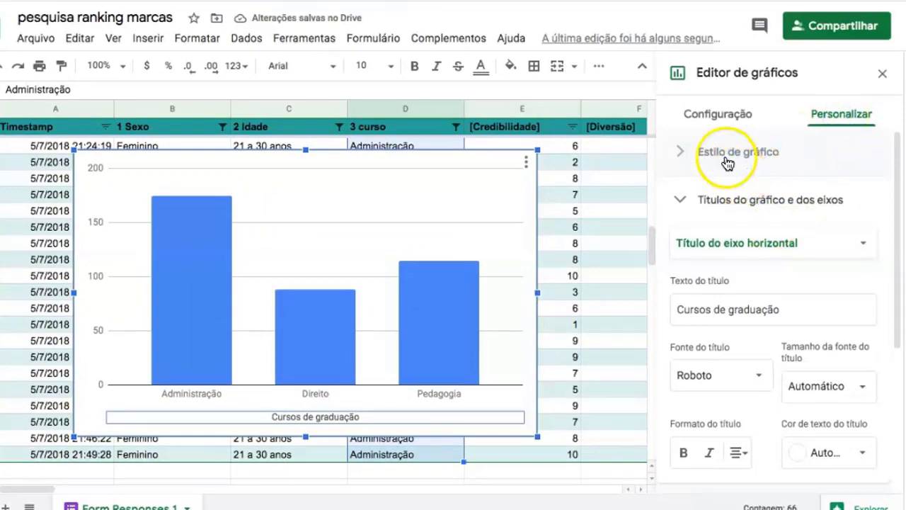
click(706, 115)
click(835, 115)
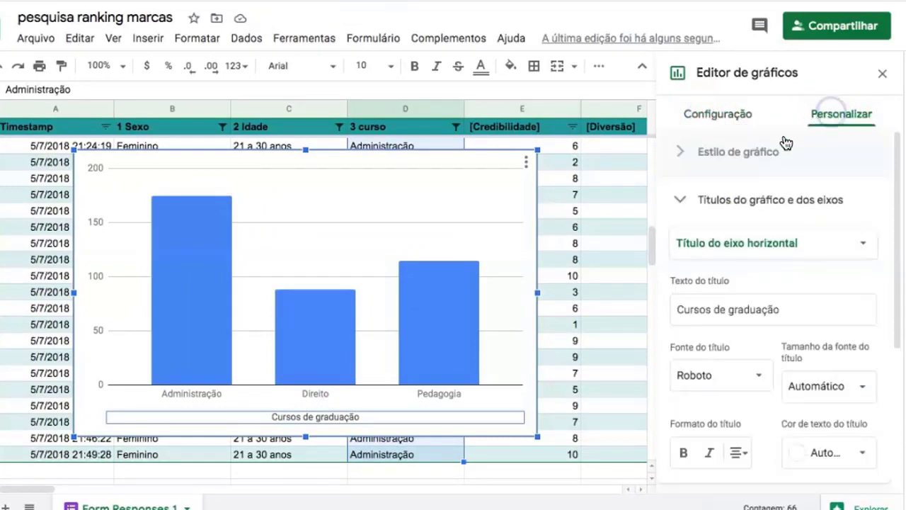
click(679, 153)
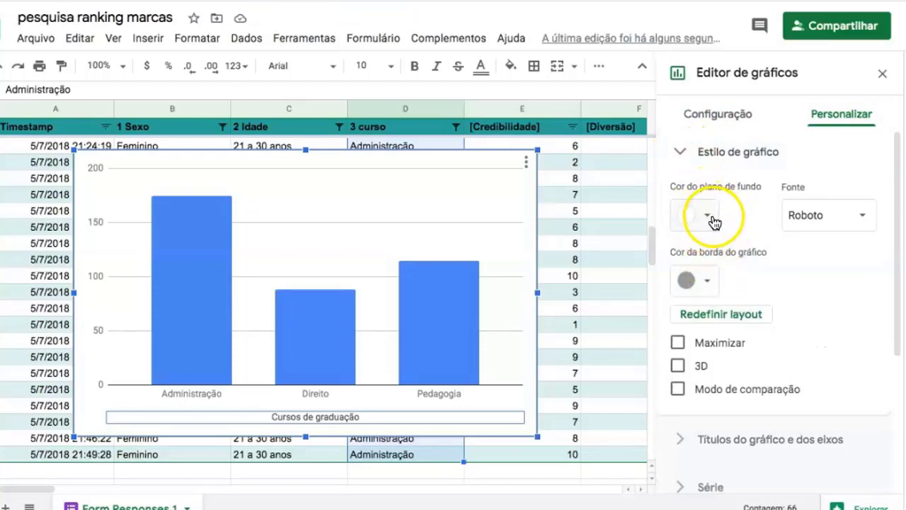
click(714, 222)
click(714, 222)
click(715, 281)
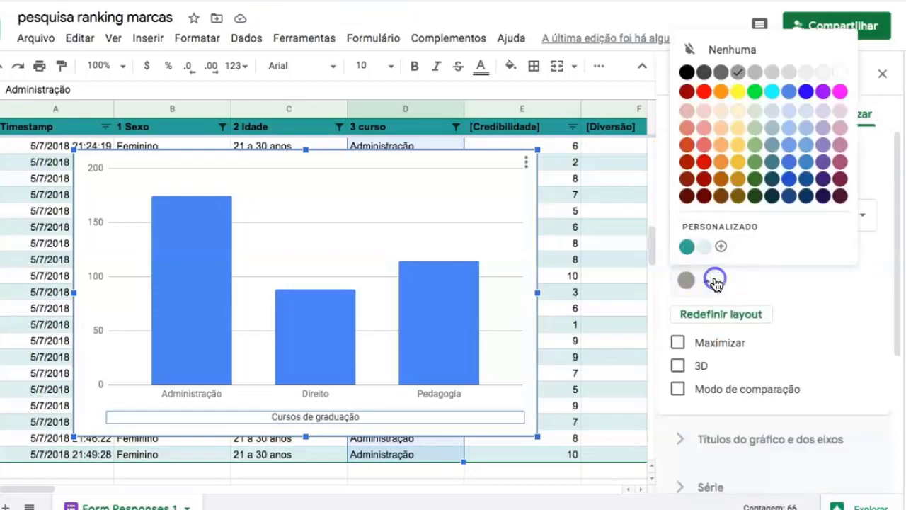
click(714, 282)
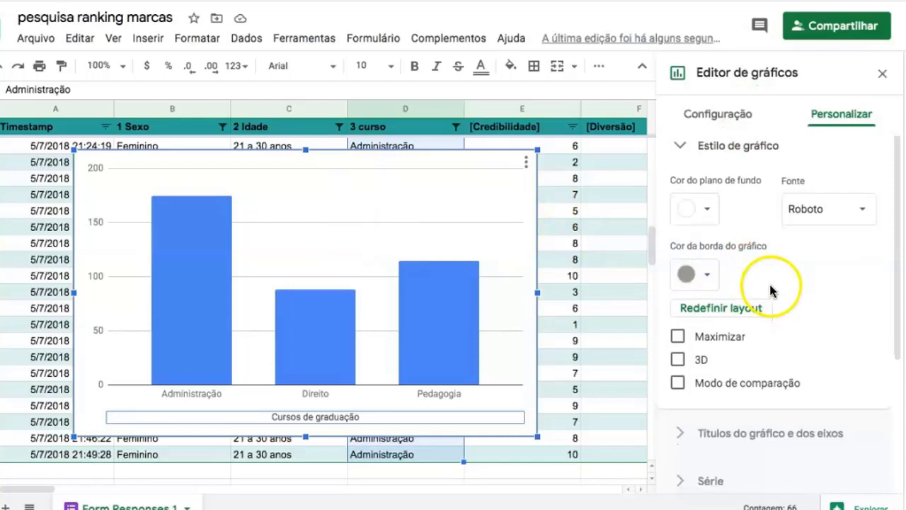
scroll(773, 288, down, 5)
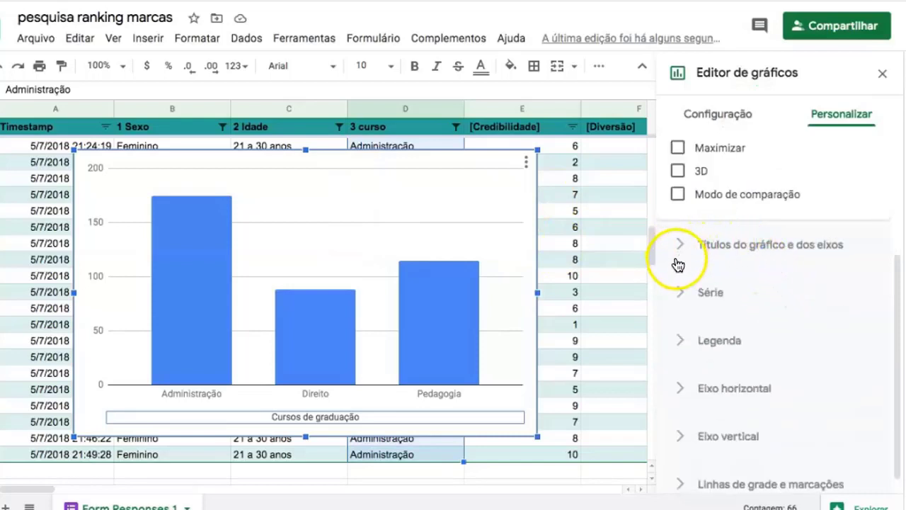
click(680, 340)
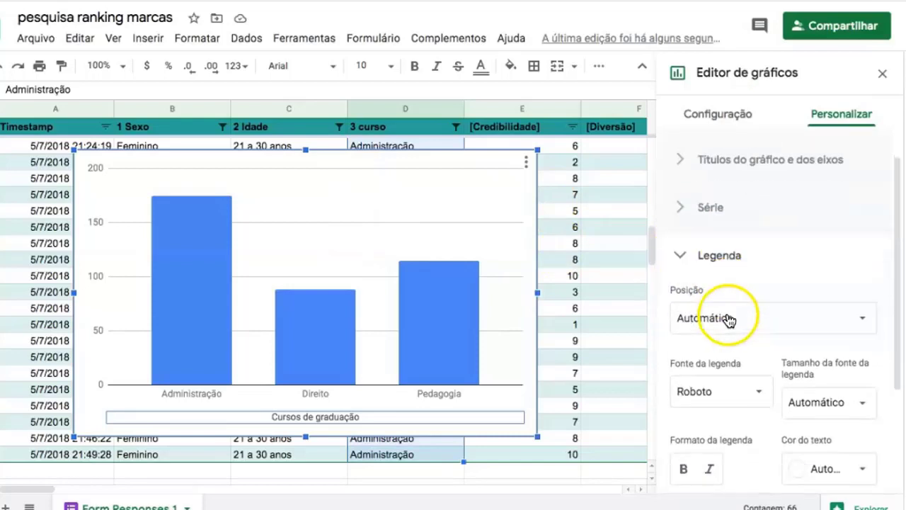
click(731, 239)
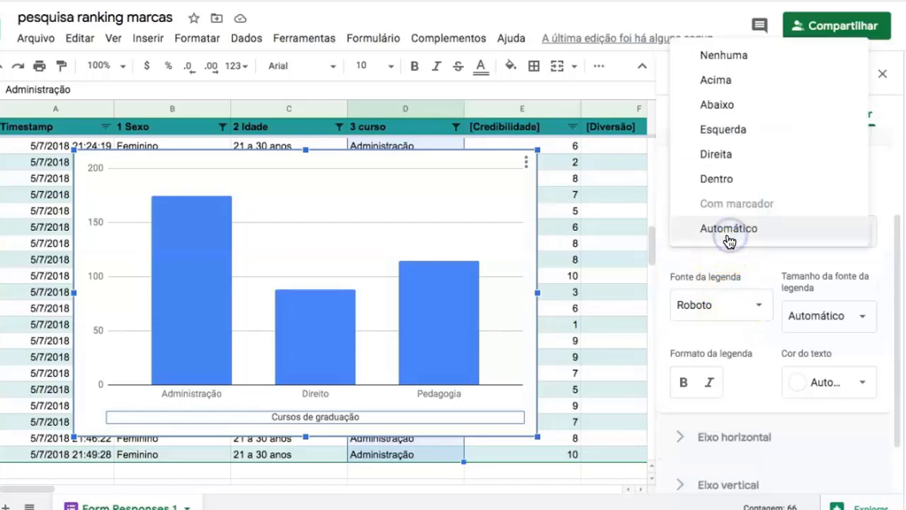
scroll(723, 270, up, 1)
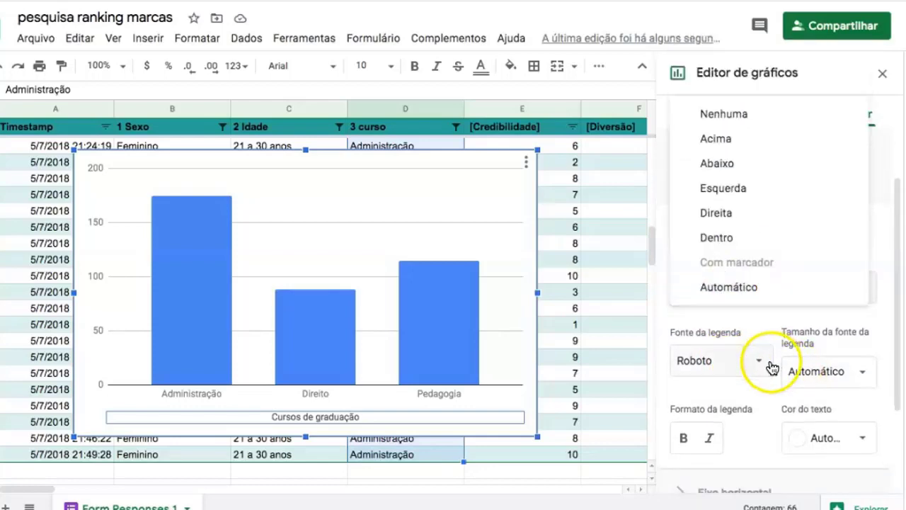
scroll(772, 368, down, 3)
scroll(738, 289, up, 3)
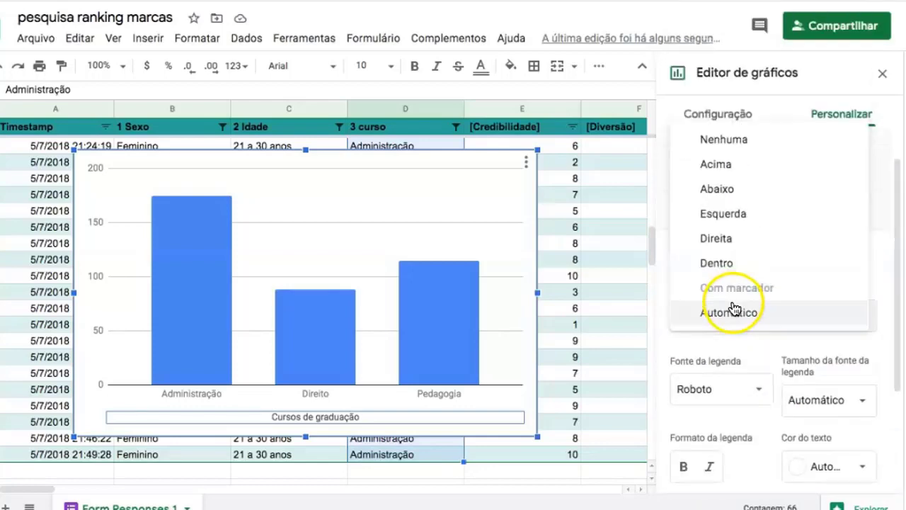
- Set the column series colour to dark red
click(881, 208)
scroll(884, 208, up, 2)
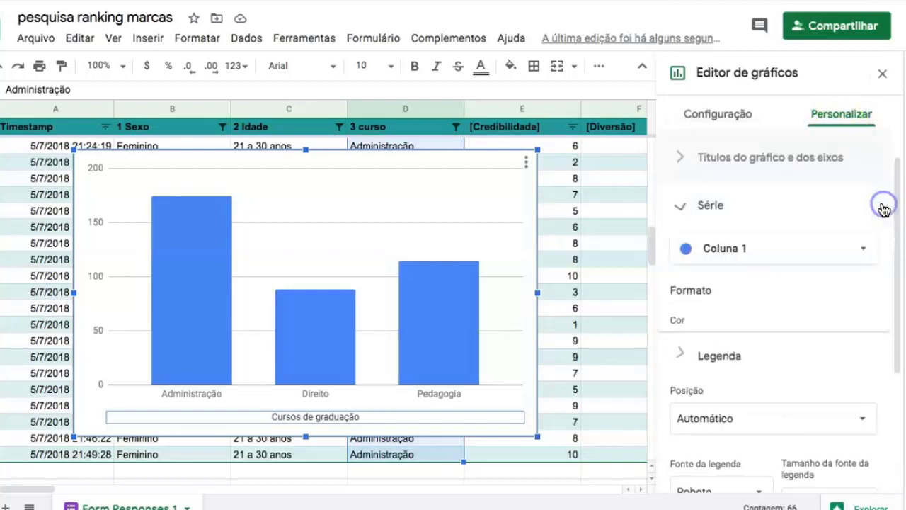
click(698, 349)
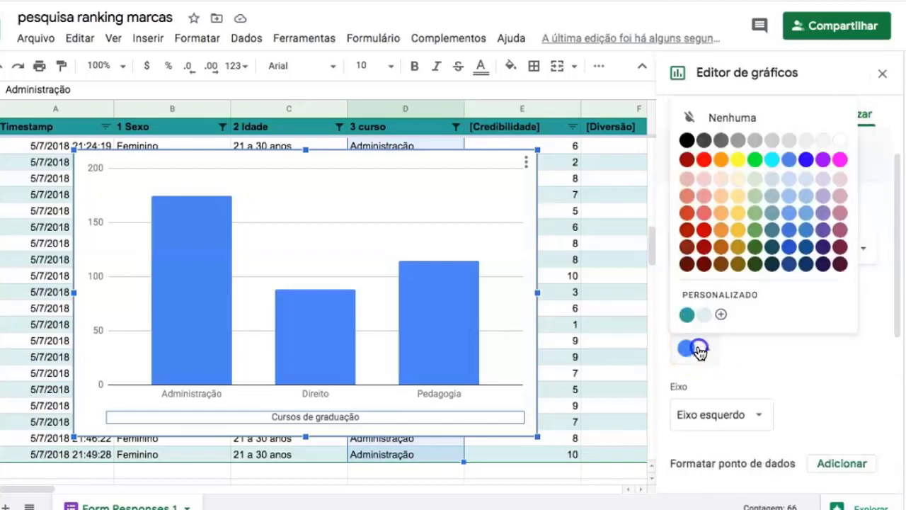
click(704, 160)
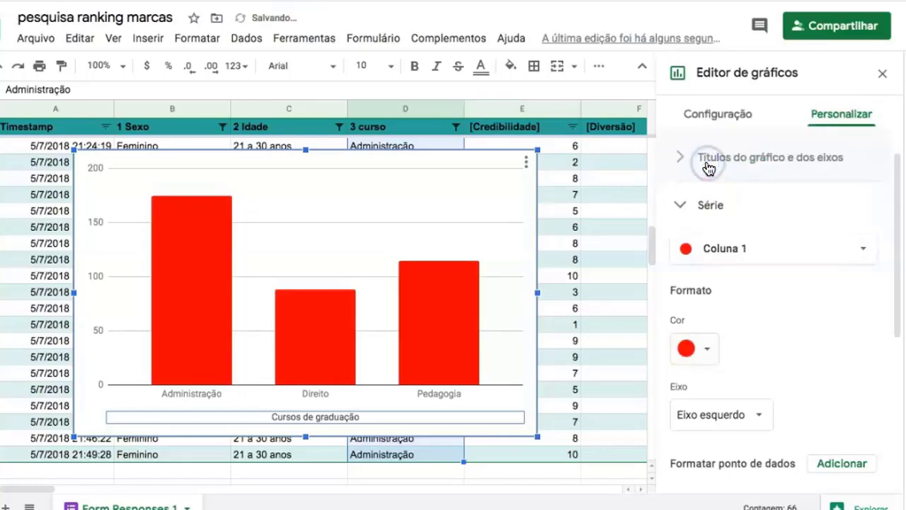
click(706, 347)
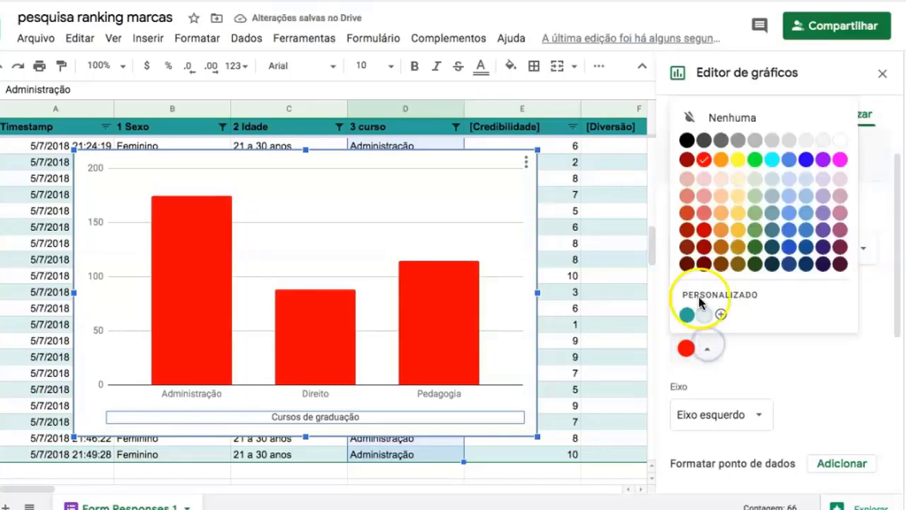
click(688, 231)
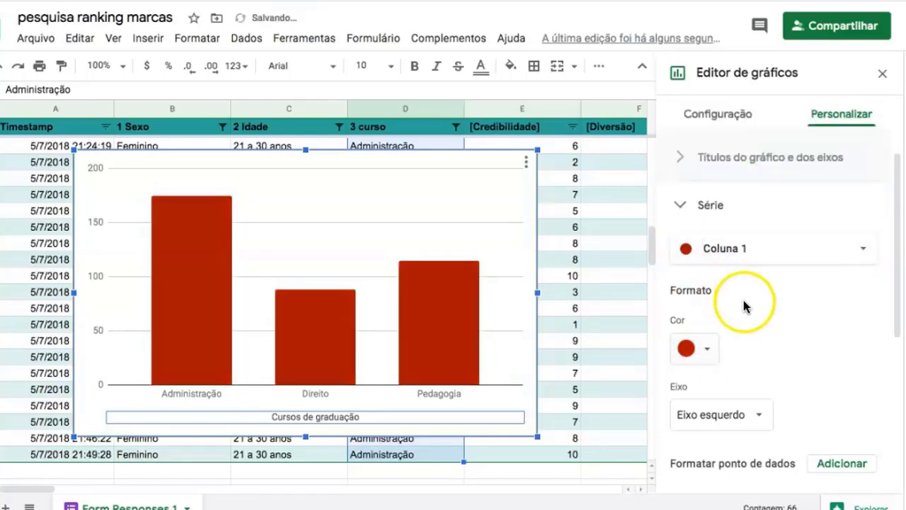
- Toggle error bars, data labels and a trend line on and off again, then expand Estilo de gráfico
scroll(793, 322, down, 1)
scroll(792, 319, down, 2)
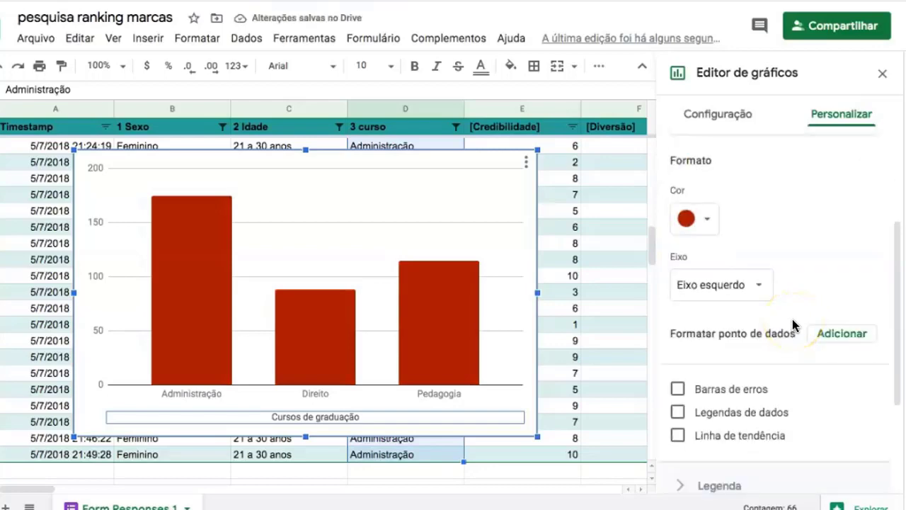
scroll(792, 319, down, 1)
click(719, 361)
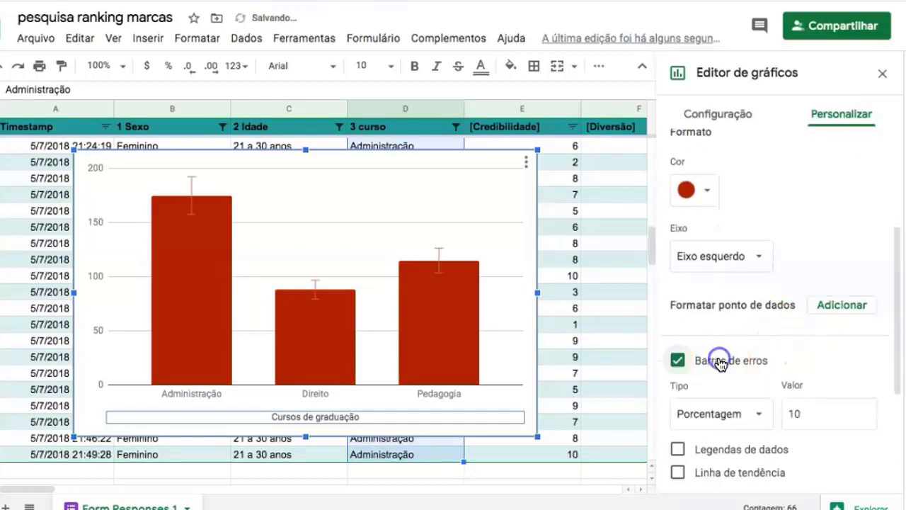
click(719, 360)
click(723, 386)
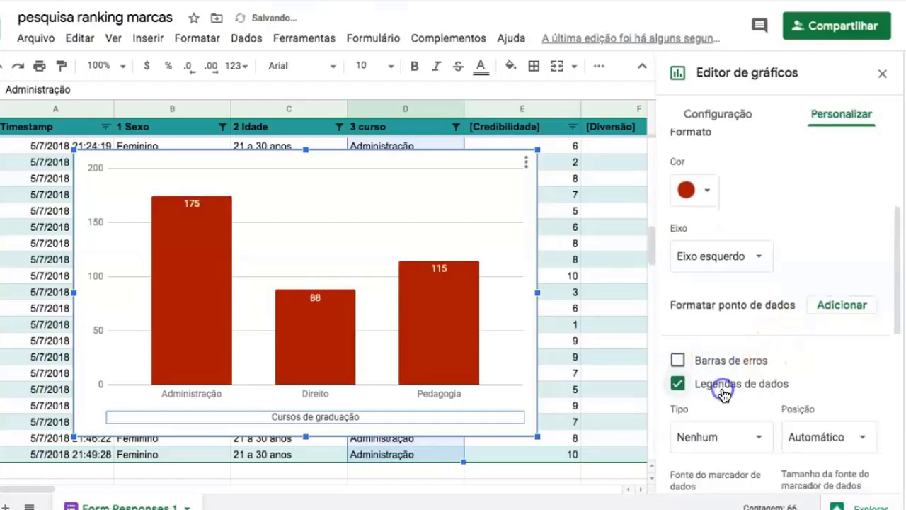
click(724, 393)
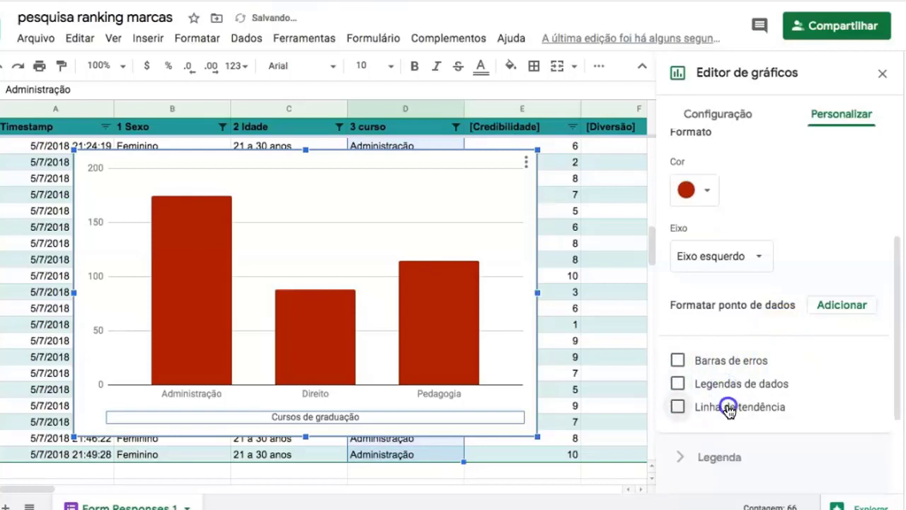
click(728, 408)
click(729, 409)
scroll(777, 334, up, 3)
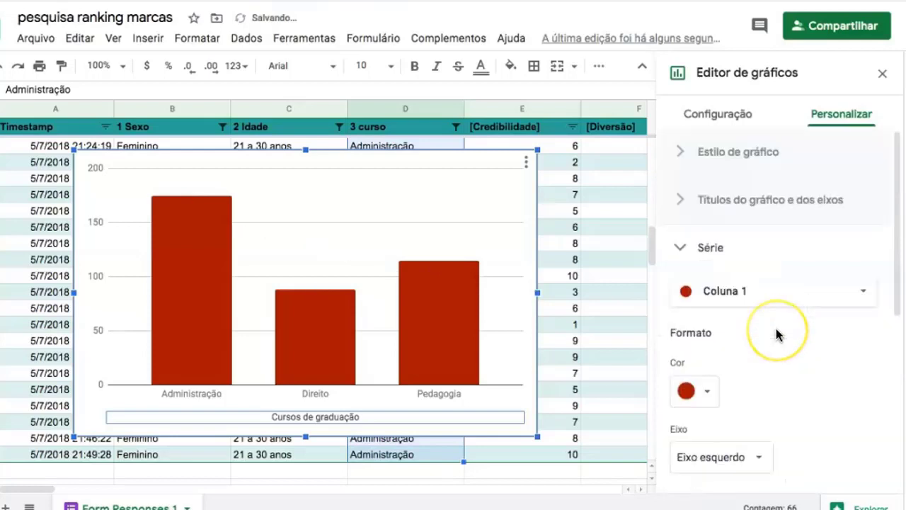
click(677, 150)
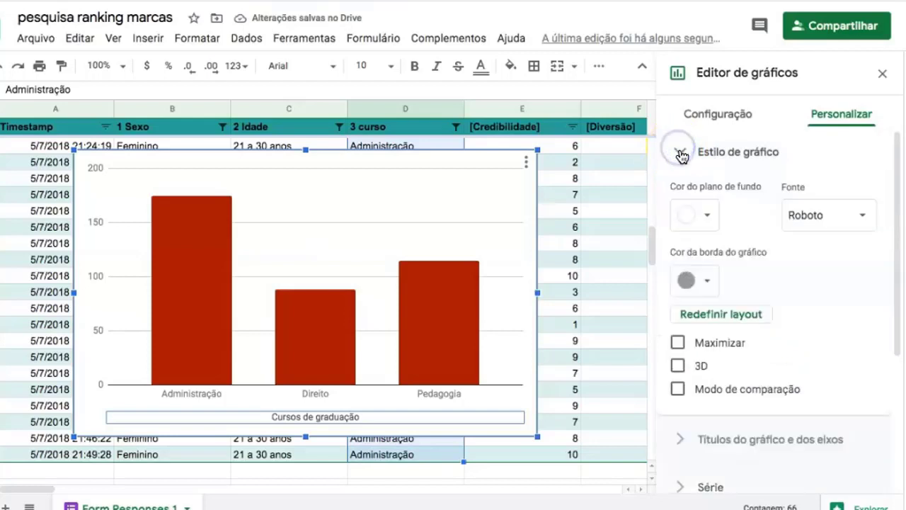
- Make the column chart 3D and set the vertical axis label text colour to red
scroll(730, 262, down, 1)
click(678, 331)
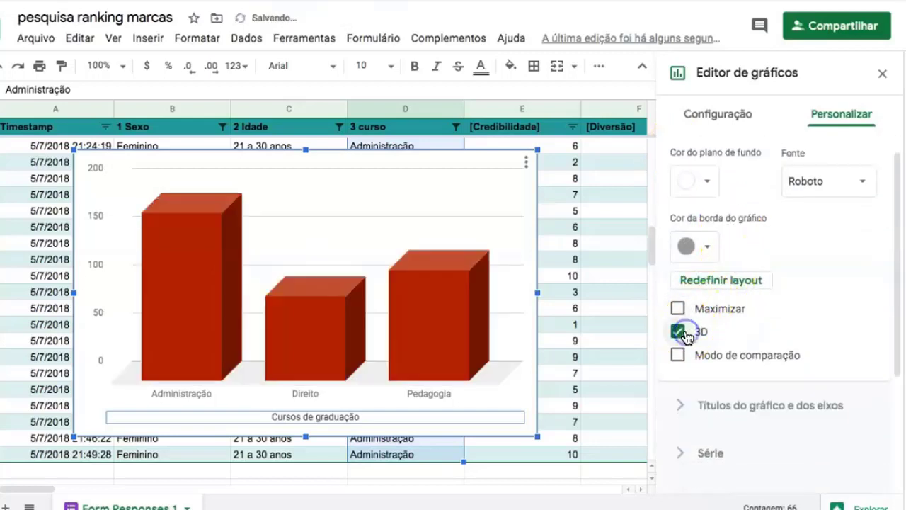
click(846, 117)
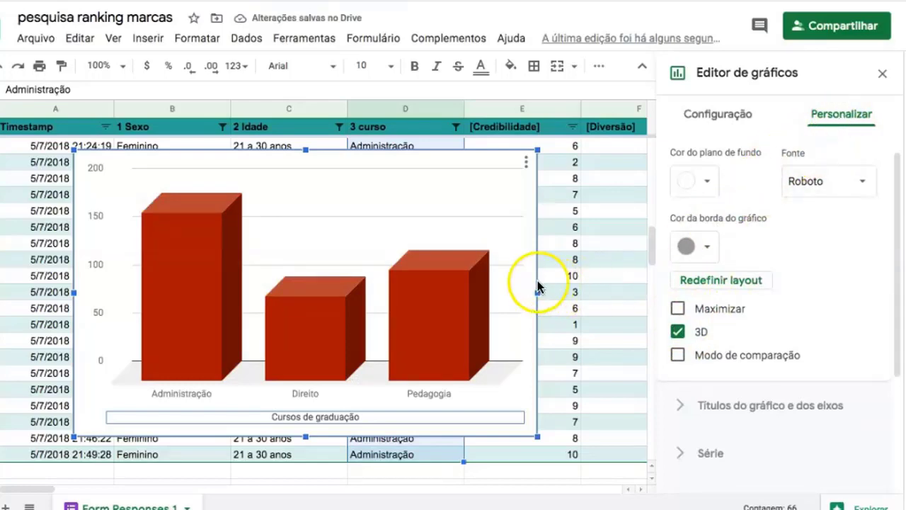
click(97, 177)
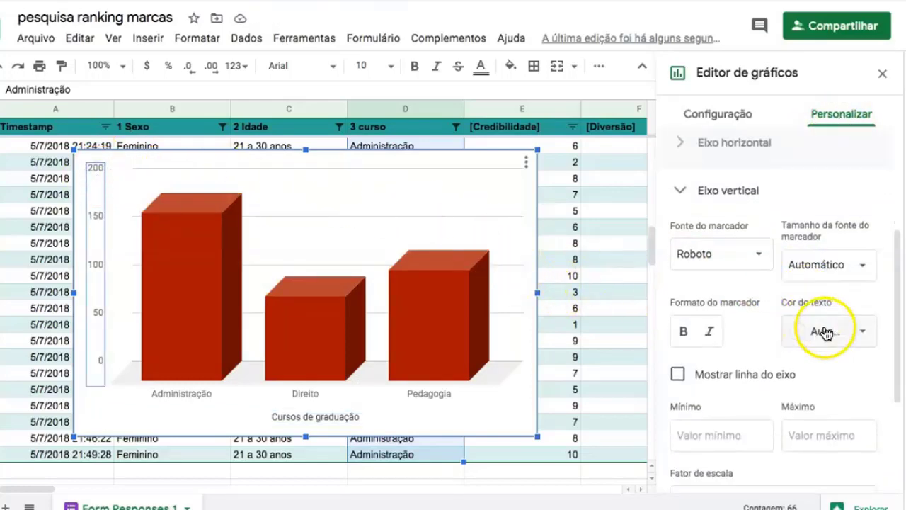
click(836, 332)
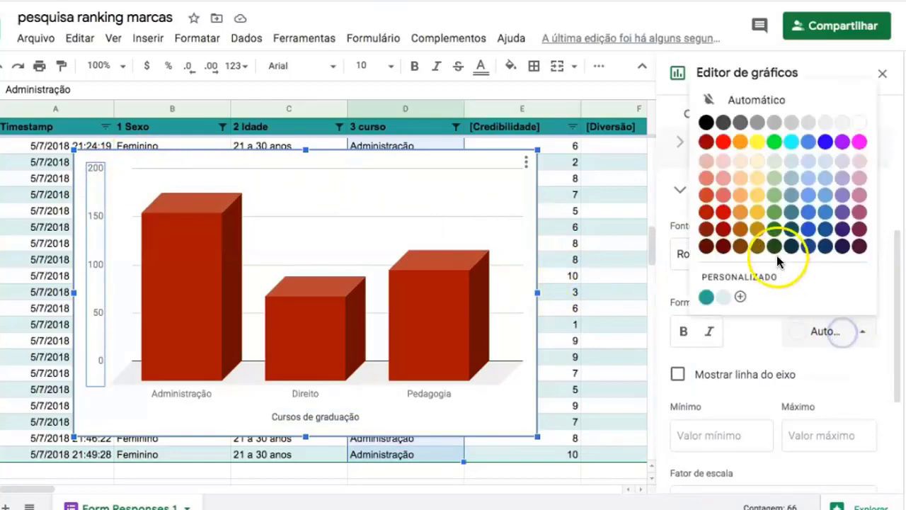
click(723, 143)
- Turn the 'Cursos de graduação' horizontal axis title and the course labels red
click(310, 422)
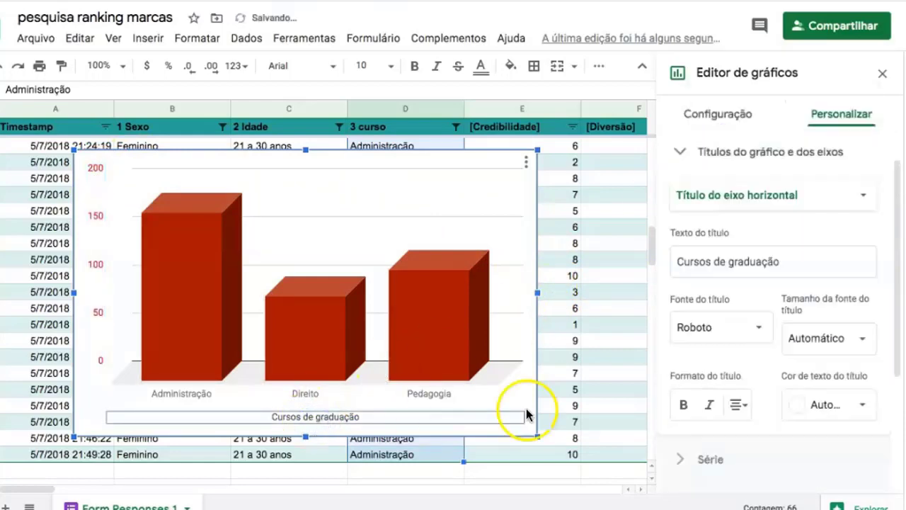
click(824, 406)
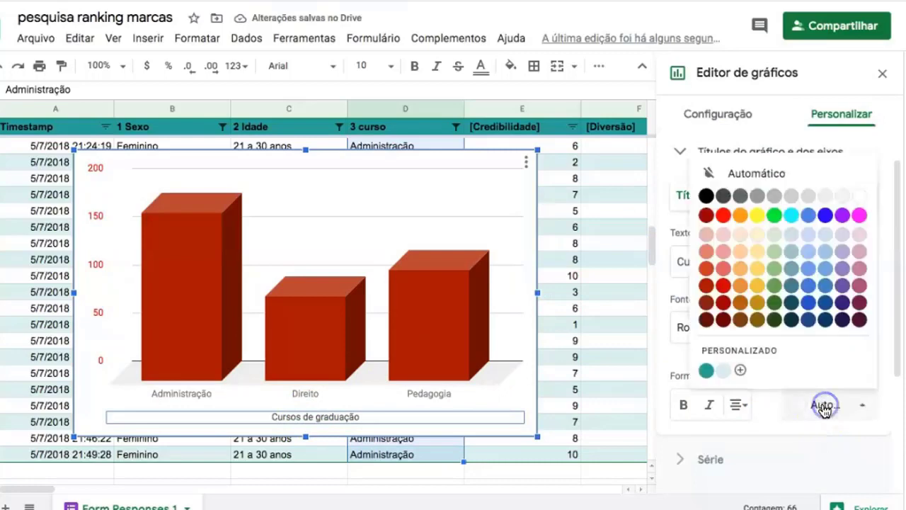
click(723, 216)
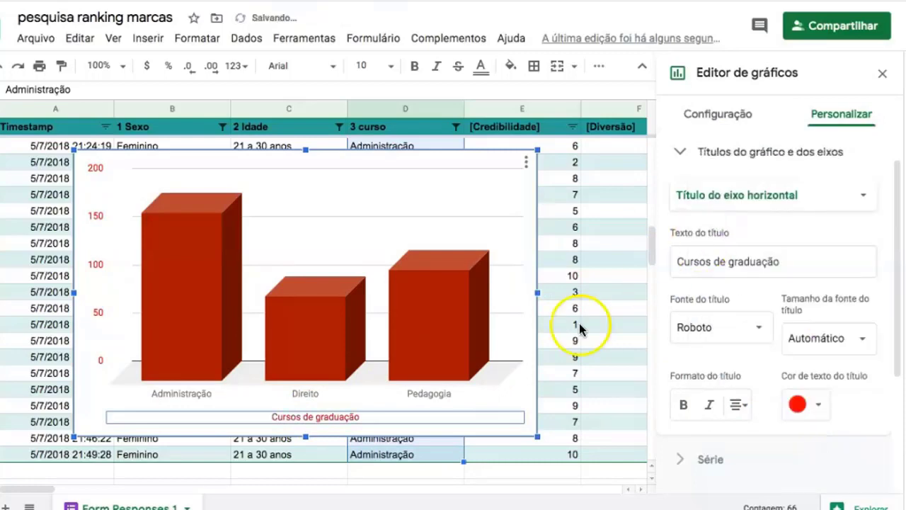
click(448, 391)
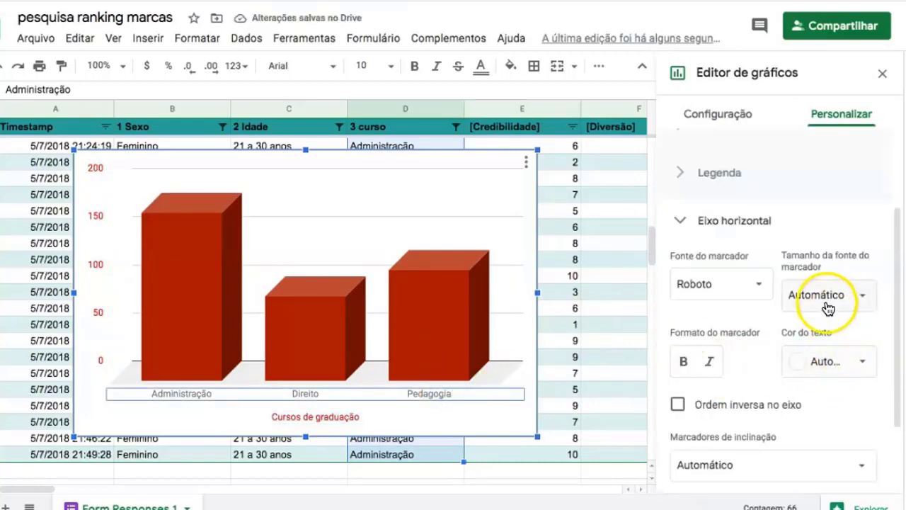
click(829, 363)
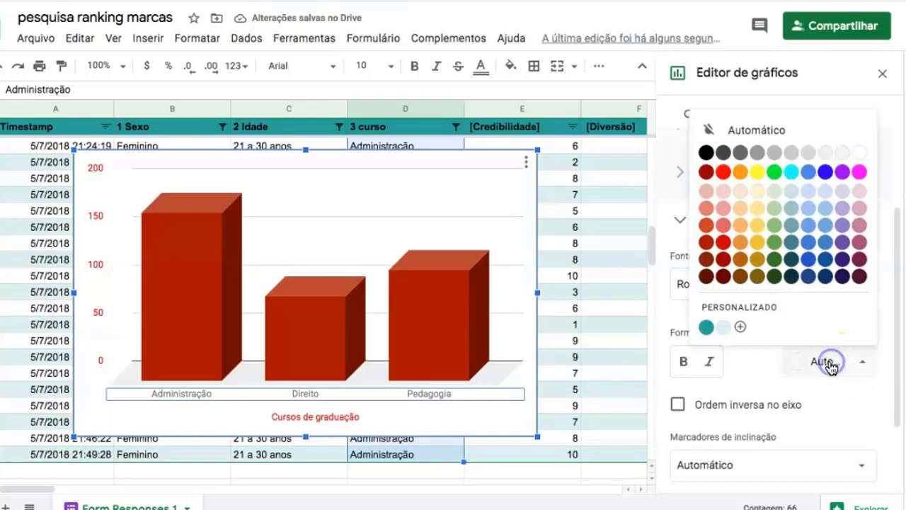
click(723, 172)
click(507, 281)
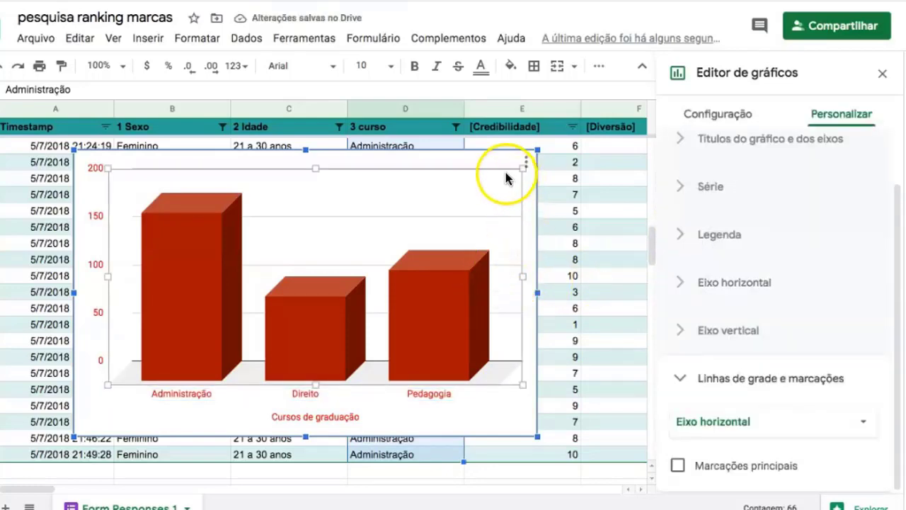
- Close the chart editor and download the chart via Fazer o download > Imagem PNG (.png)
click(882, 73)
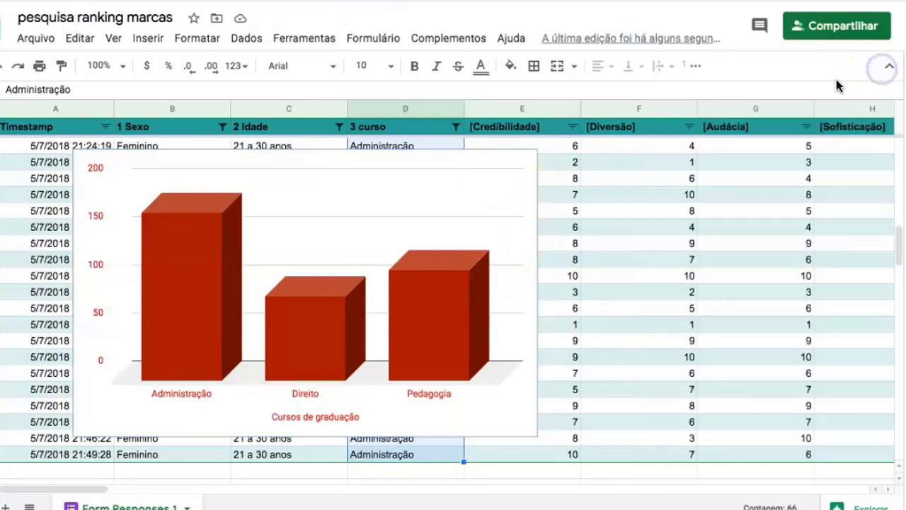
click(454, 208)
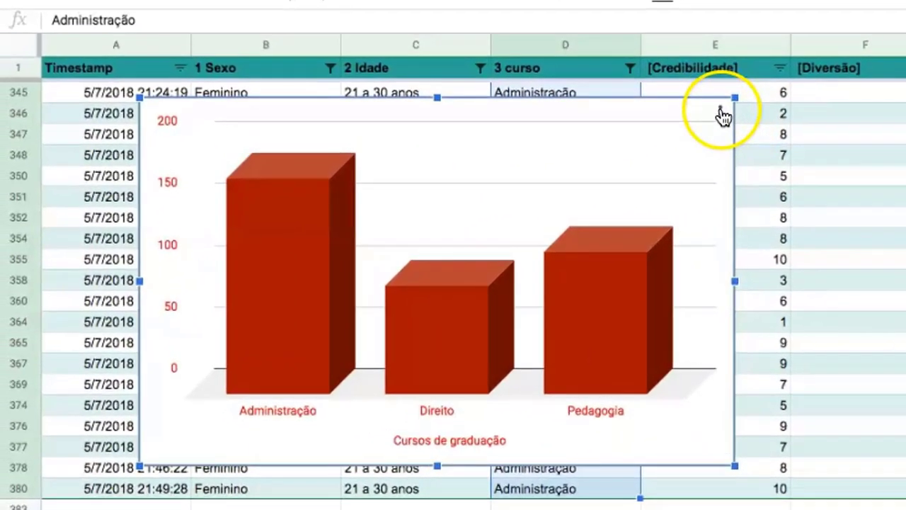
click(527, 163)
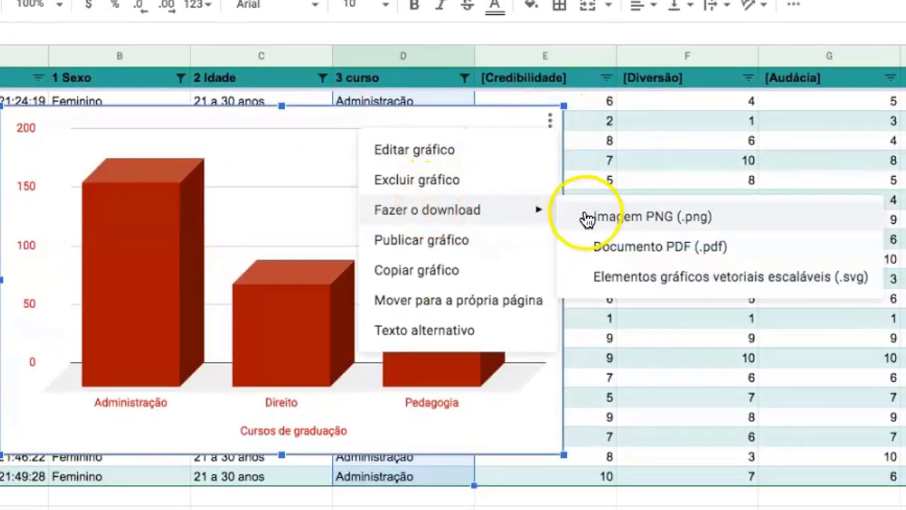
click(587, 218)
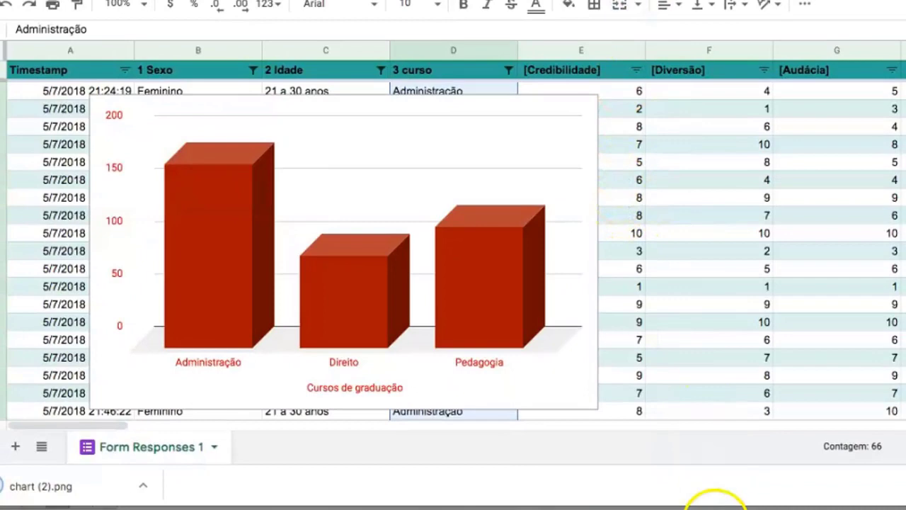
- Delete the old blue course chart from the Word report
mouse_move(708, 499)
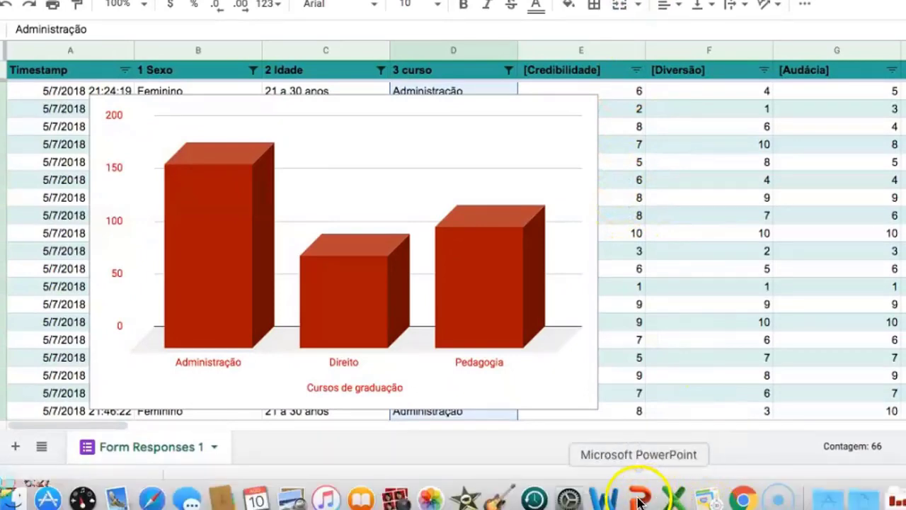
click(614, 500)
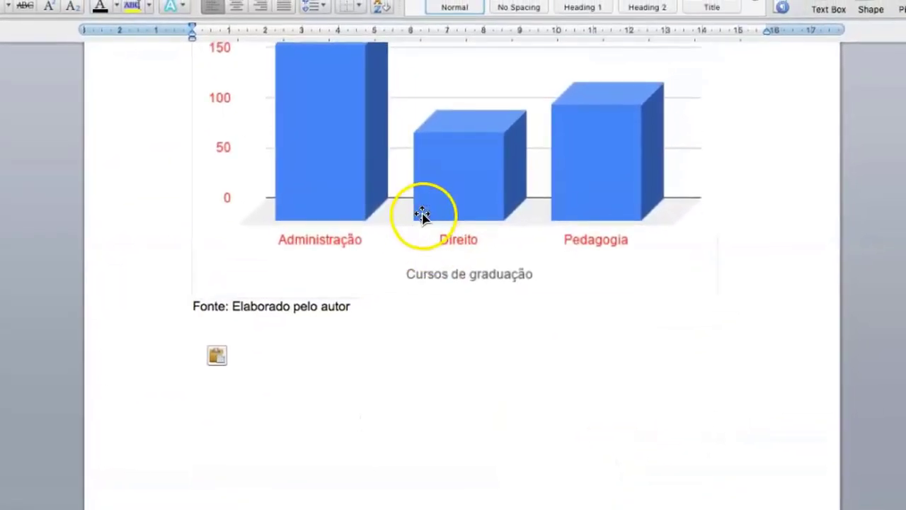
scroll(422, 217, up, 2)
click(422, 217)
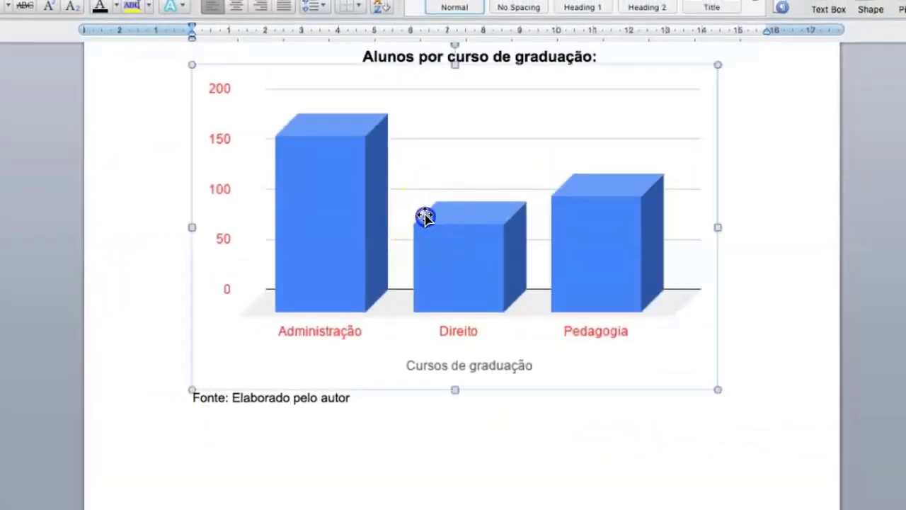
key(BackSpace)
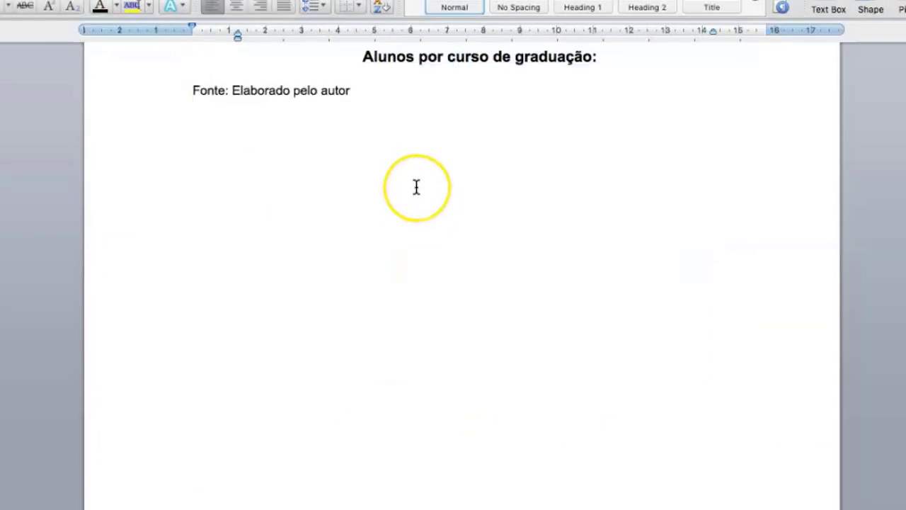
- Insert chart (2).png from Transferências as a picture from file
click(138, 10)
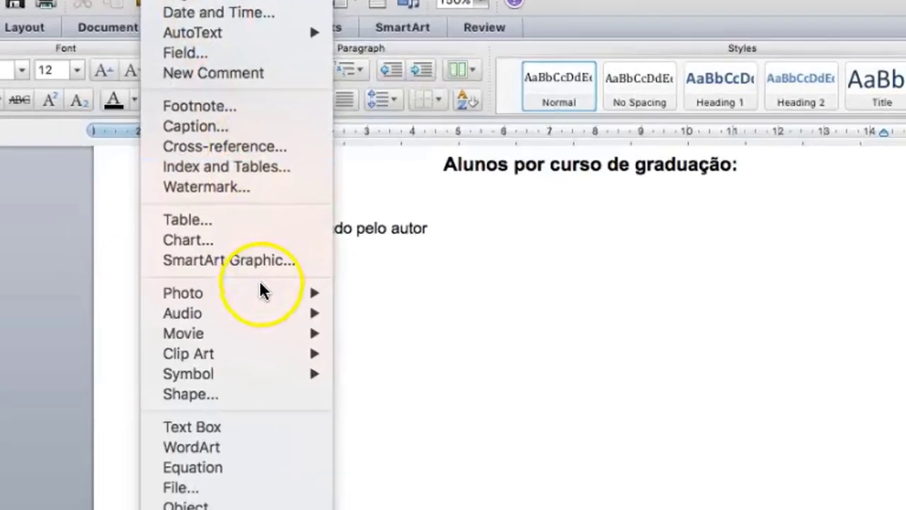
mouse_move(204, 292)
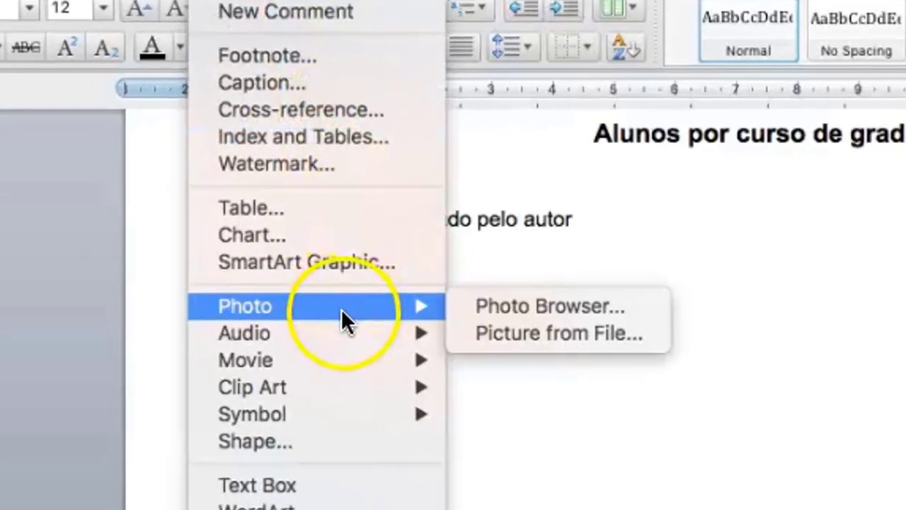
click(528, 334)
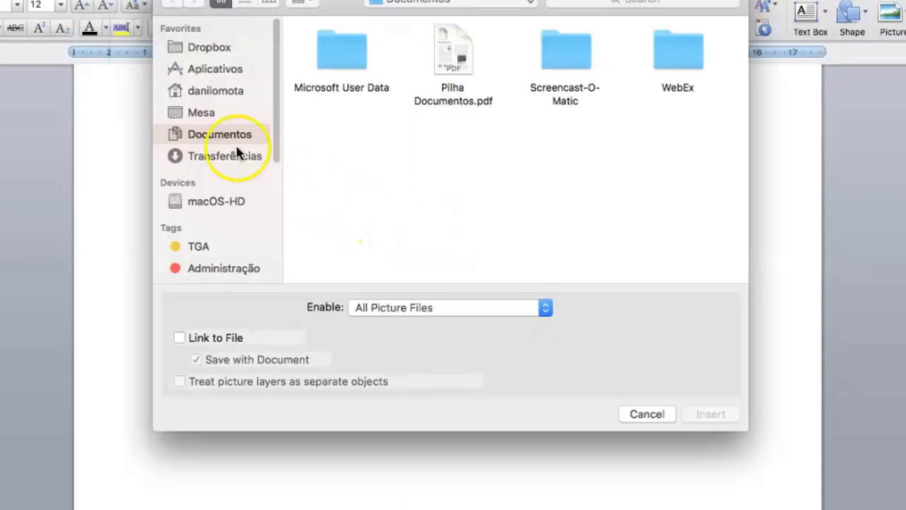
click(227, 155)
click(510, 62)
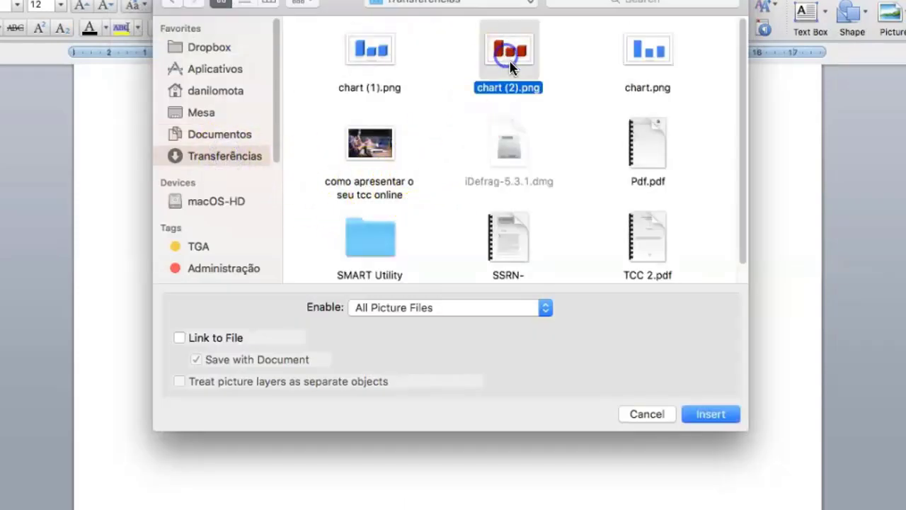
click(691, 415)
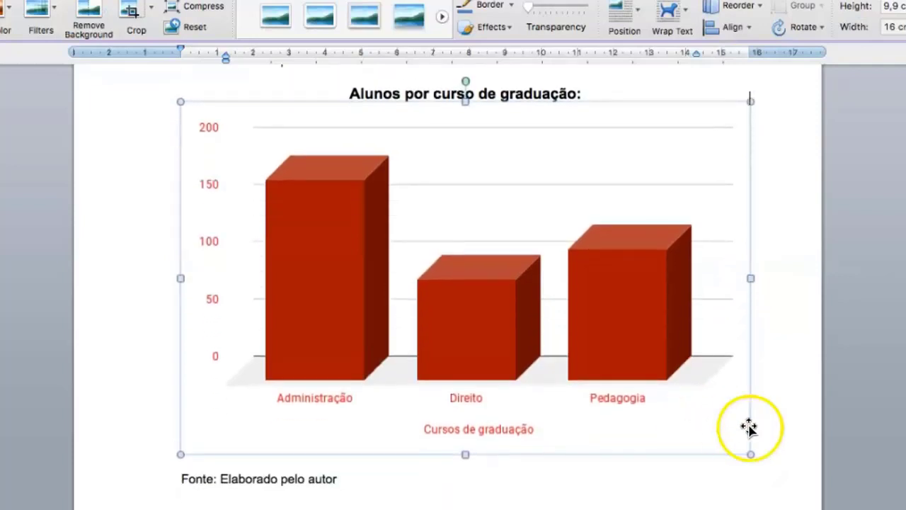
- Shrink the inserted red chart slightly and review it in the document
drag(751, 454, 704, 427)
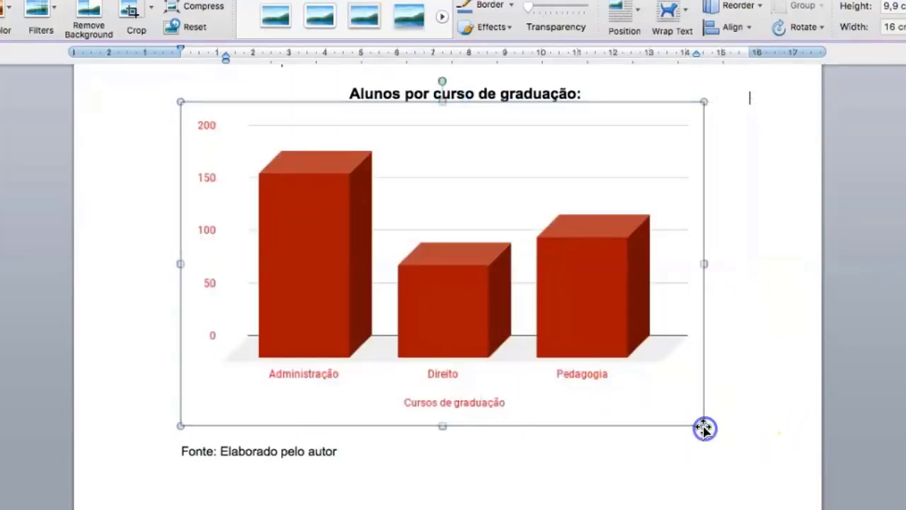
click(765, 373)
scroll(752, 391, up, 3)
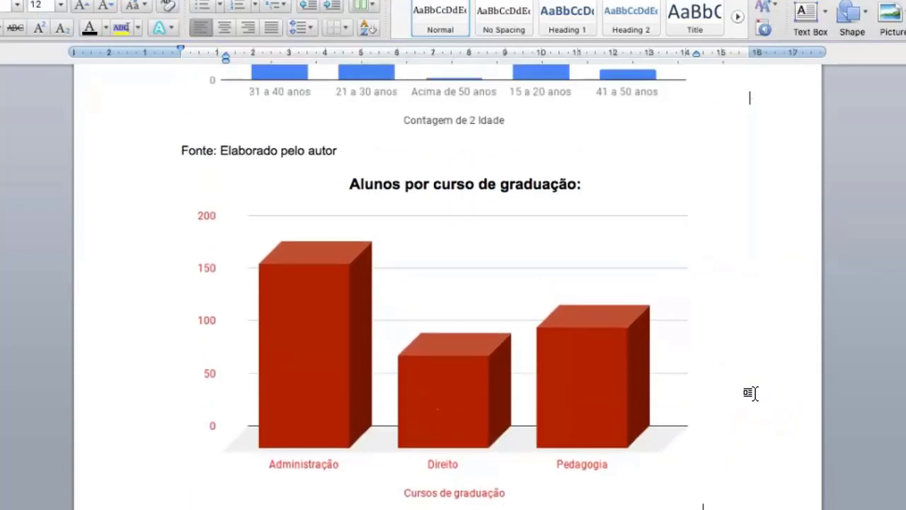
scroll(752, 391, up, 1)
scroll(751, 392, up, 4)
scroll(749, 394, up, 8)
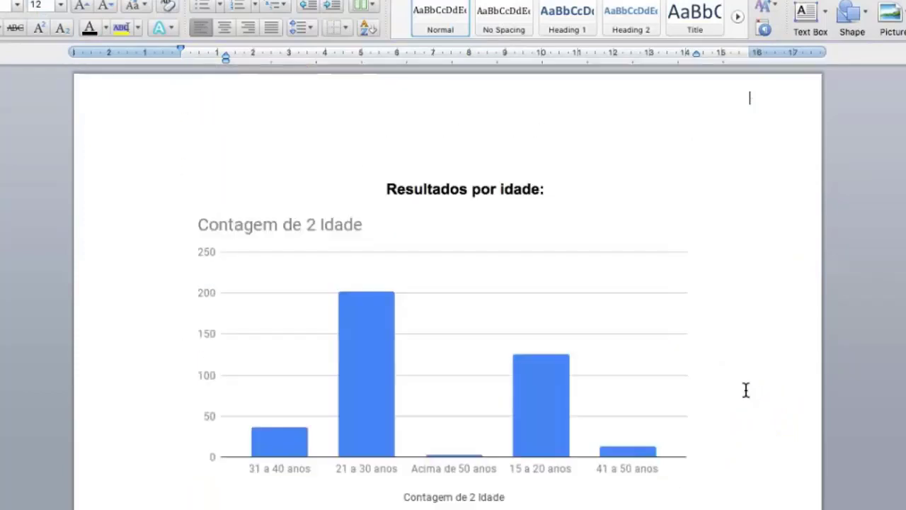
scroll(746, 390, down, 8)
scroll(747, 390, down, 1)
scroll(748, 390, down, 3)
scroll(751, 391, down, 1)
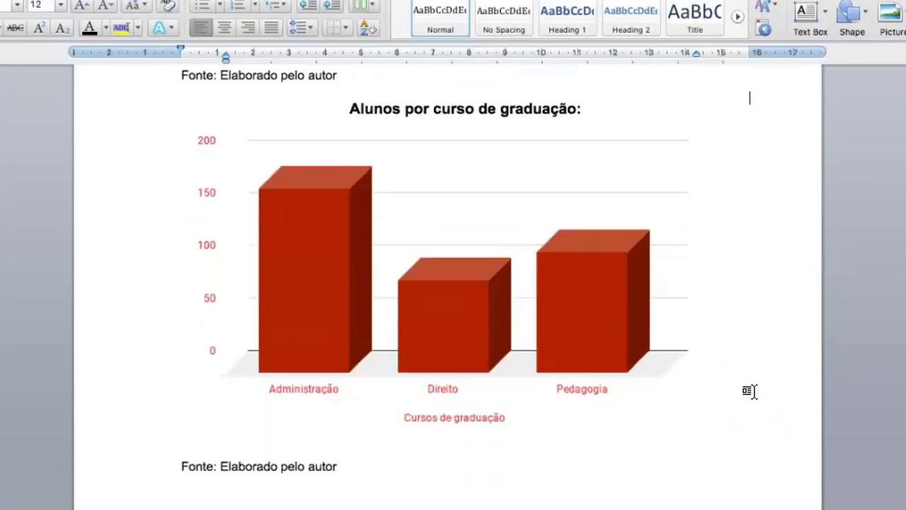
scroll(749, 391, down, 2)
click(621, 253)
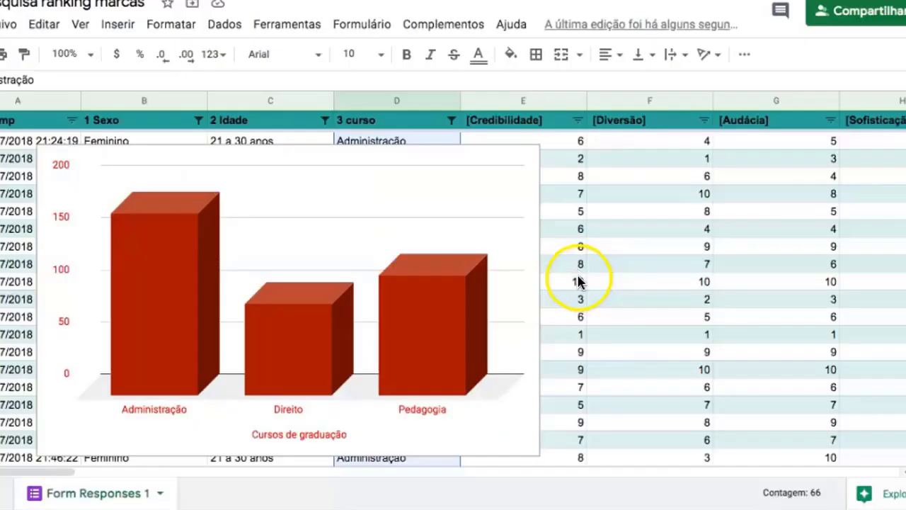
- Show the chart's PNG, PDF and SVG download options, dismiss the menu, and check Word's red chart
click(488, 195)
click(527, 159)
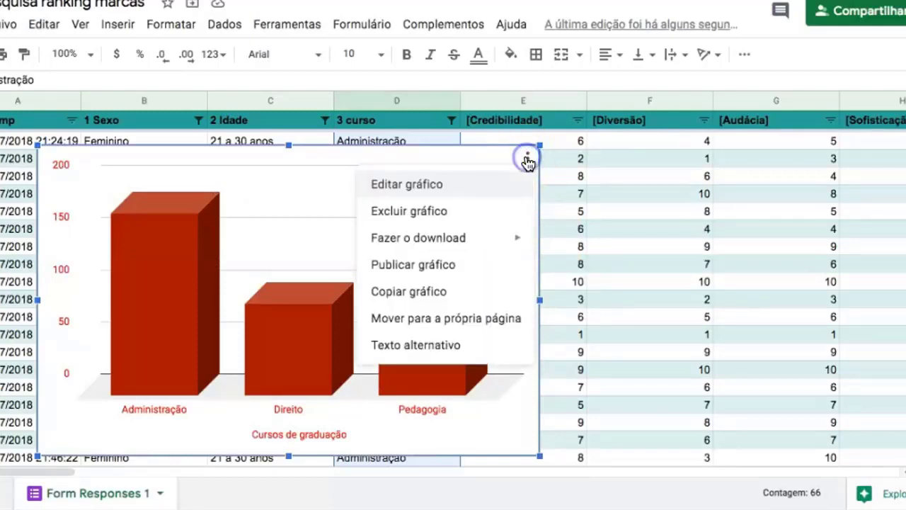
click(617, 194)
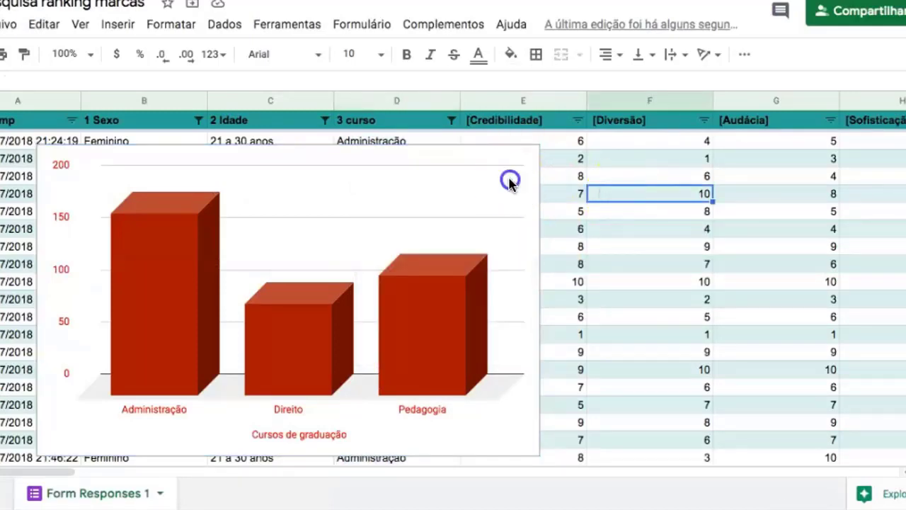
click(510, 181)
click(528, 157)
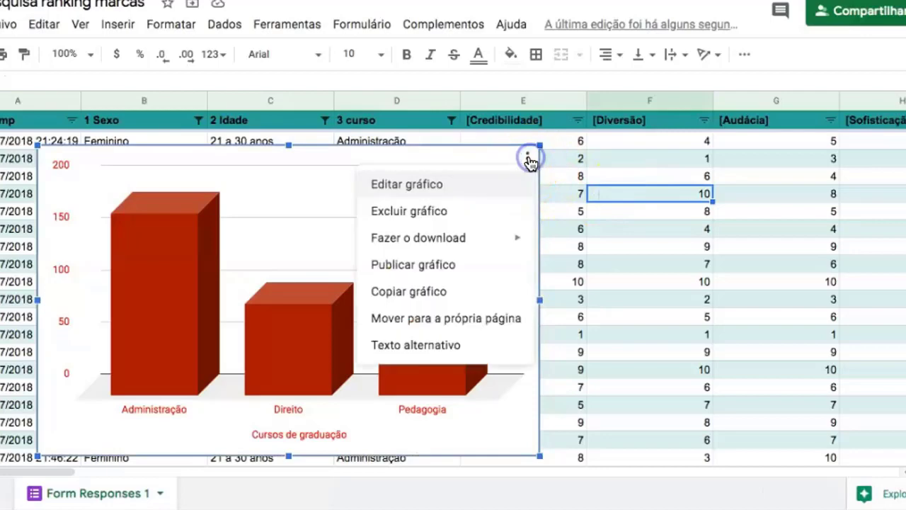
mouse_move(420, 244)
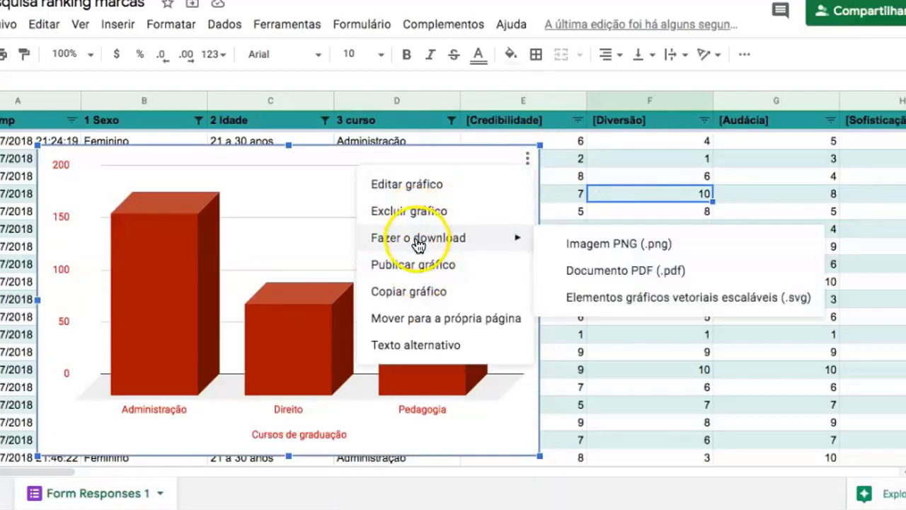
click(643, 205)
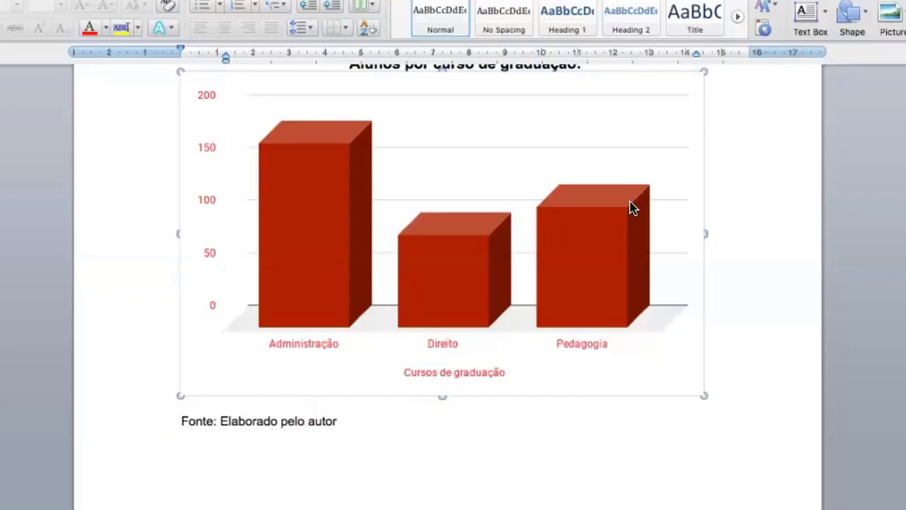
click(581, 229)
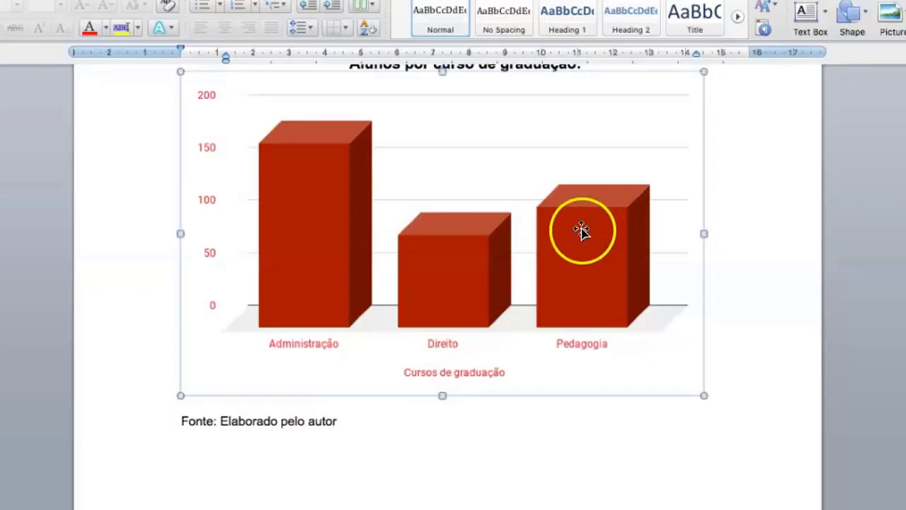
scroll(565, 283, up, 2)
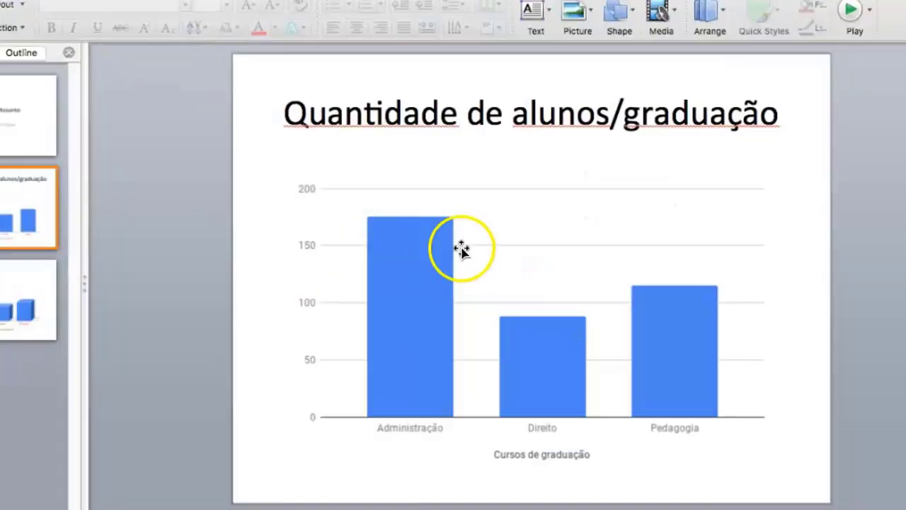
- Delete the slide's blue chart and insert chart (2).png from Transferências in its place
click(462, 249)
key(Delete)
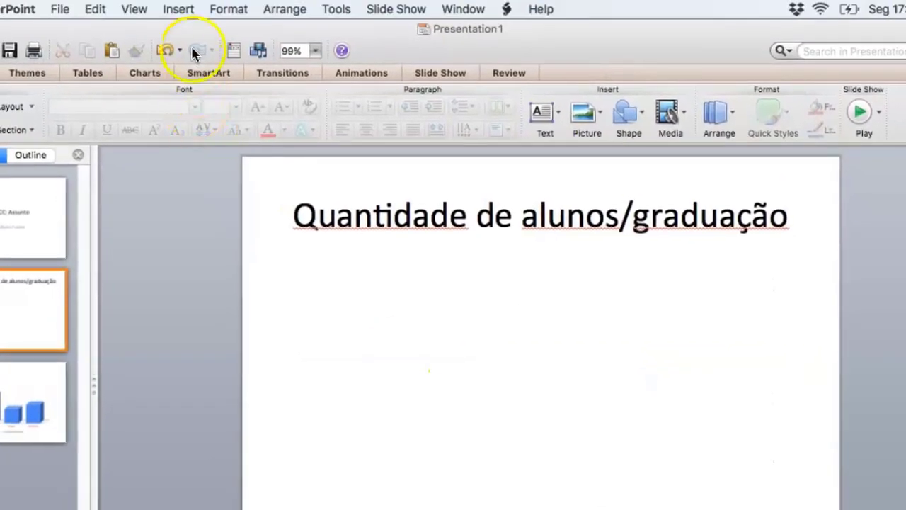
click(179, 9)
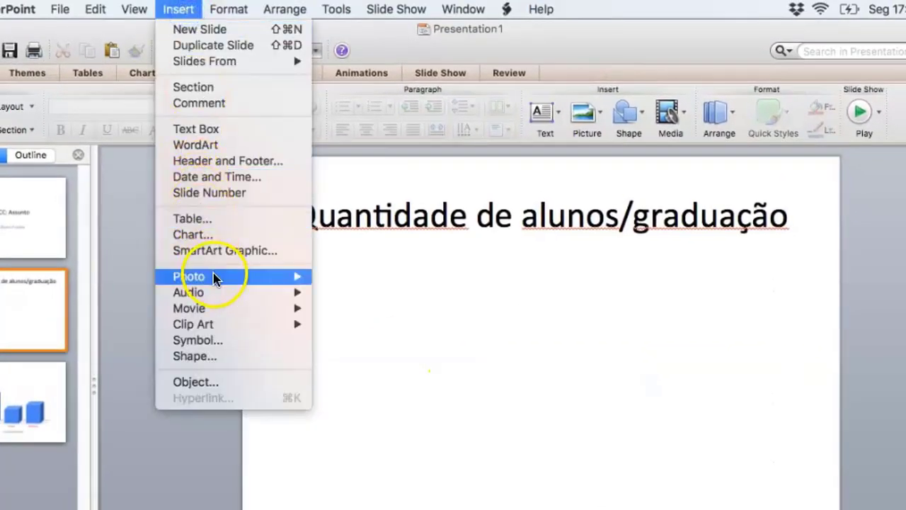
mouse_move(215, 278)
click(357, 296)
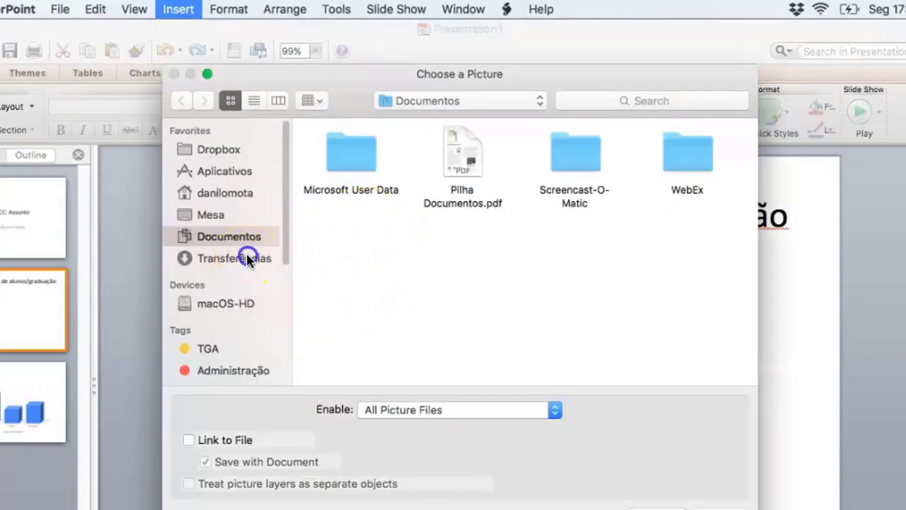
click(248, 259)
click(517, 163)
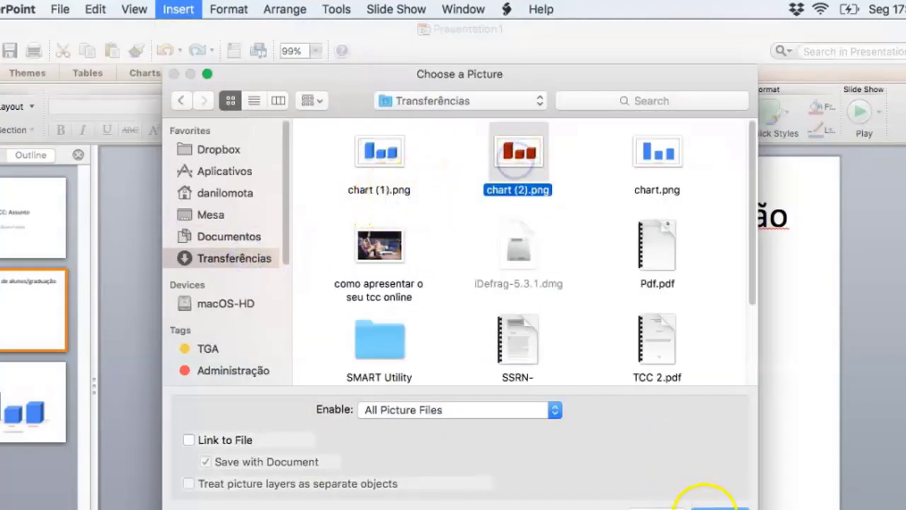
click(712, 504)
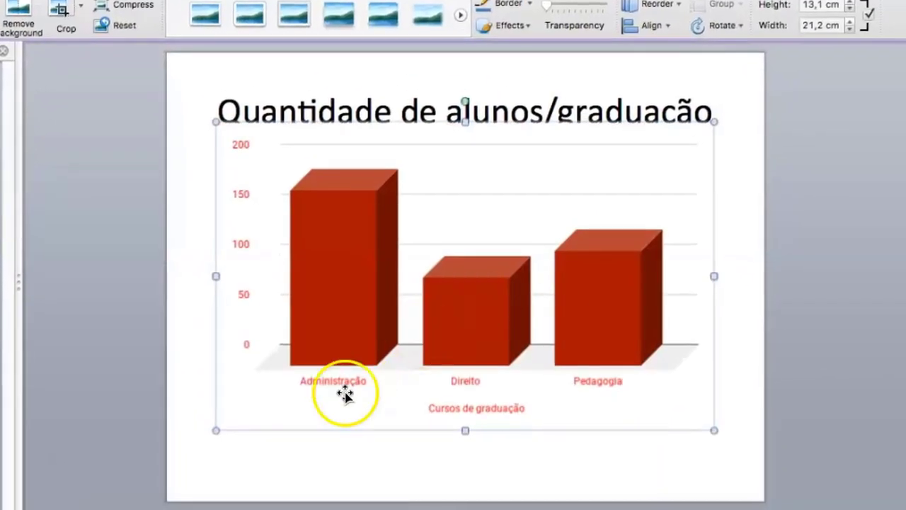
click(185, 186)
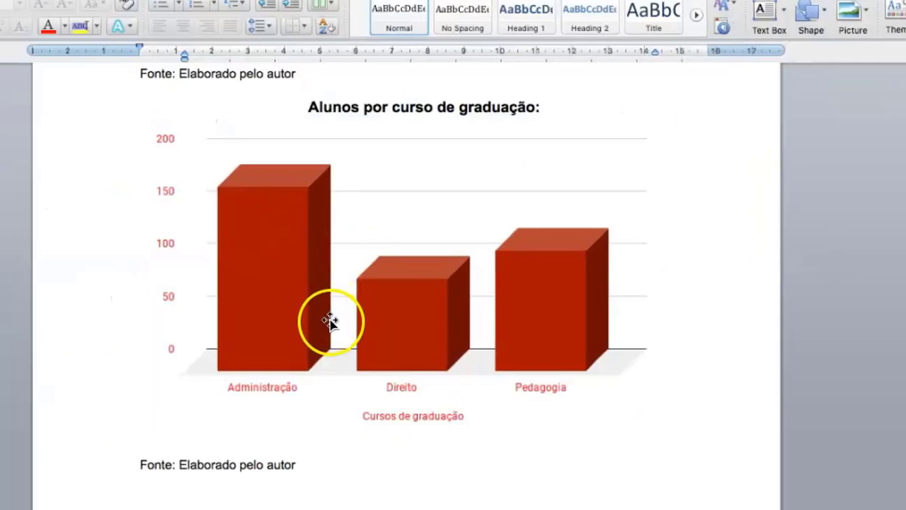
- Review the blue Resultados por idade chart and red course chart in the Word report
scroll(371, 326, up, 3)
scroll(369, 328, down, 3)
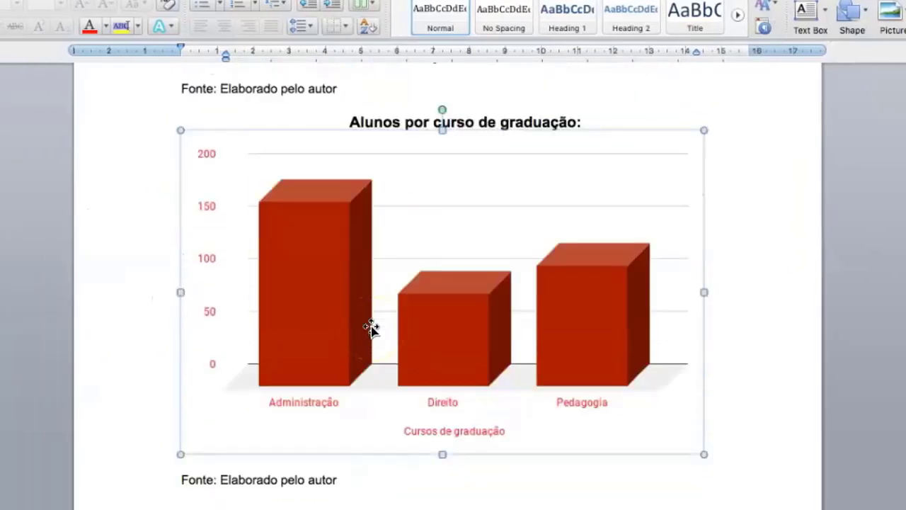
scroll(370, 327, down, 1)
scroll(370, 328, down, 2)
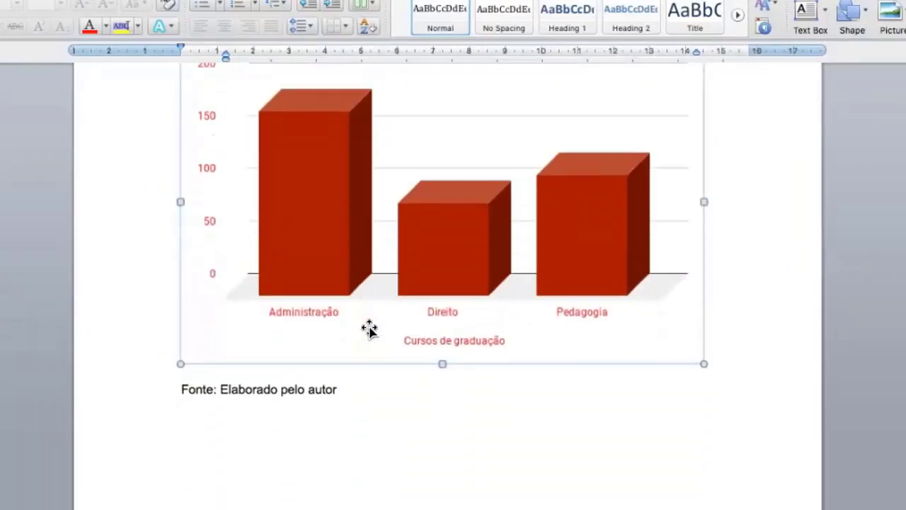
scroll(369, 332, up, 9)
scroll(369, 332, up, 12)
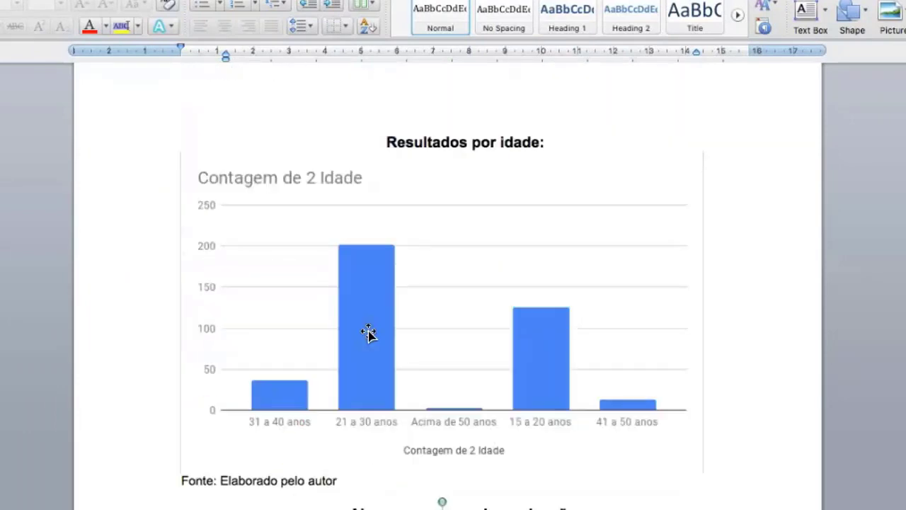
click(356, 284)
scroll(364, 338, down, 4)
scroll(374, 374, down, 4)
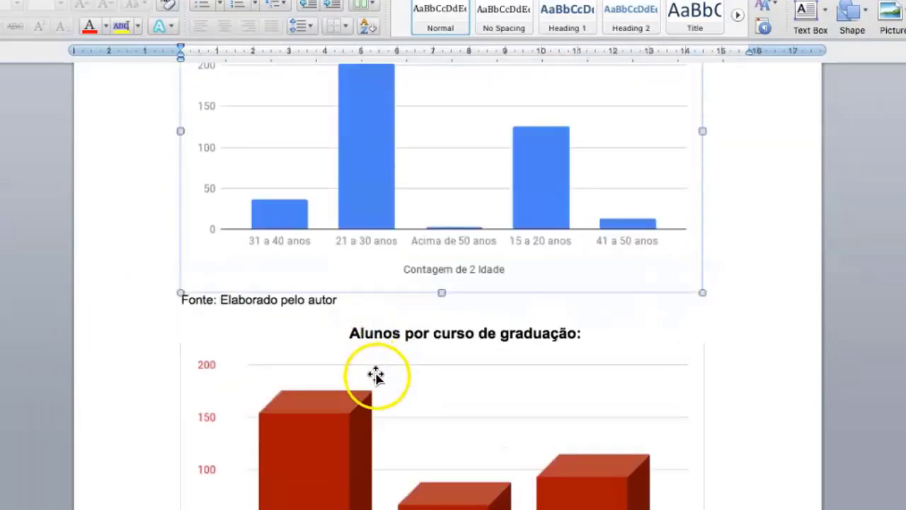
click(376, 377)
- Move the red chart slightly lower on the PowerPoint slide
key(ctrl+Up)
click(638, 340)
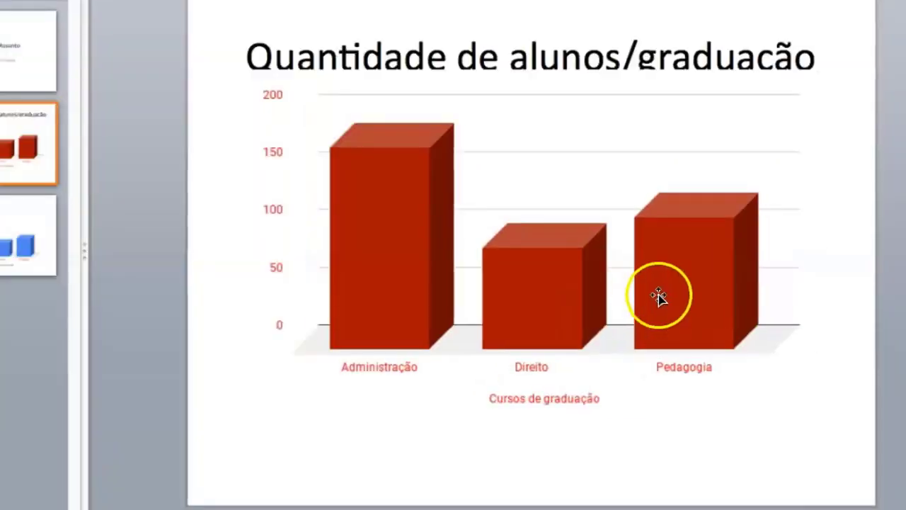
drag(568, 229, 571, 246)
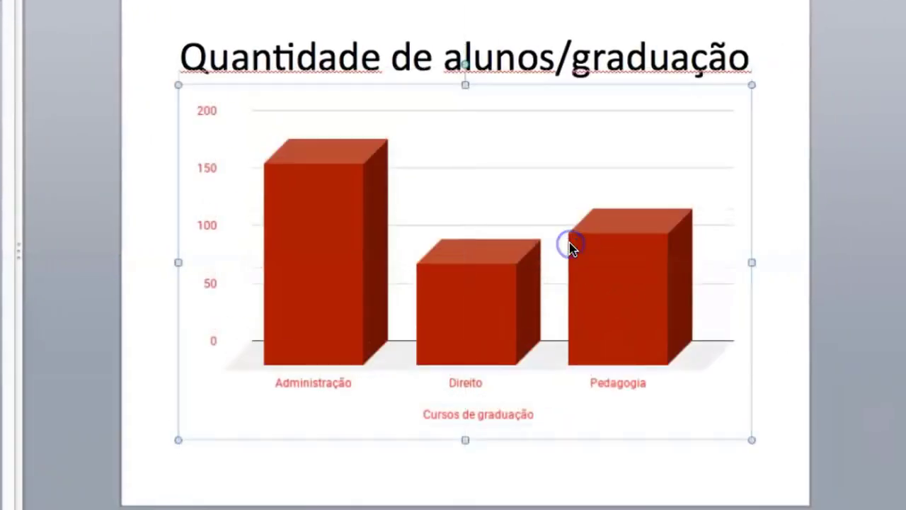
click(138, 141)
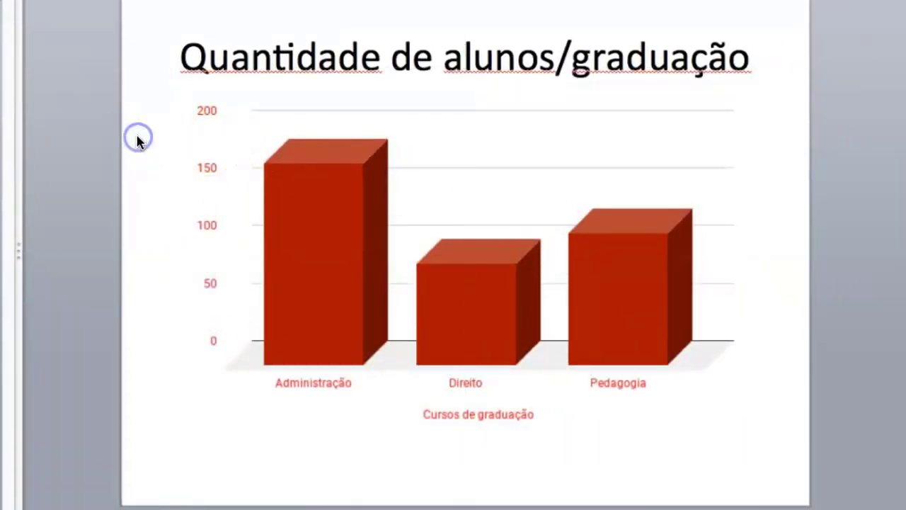
click(133, 141)
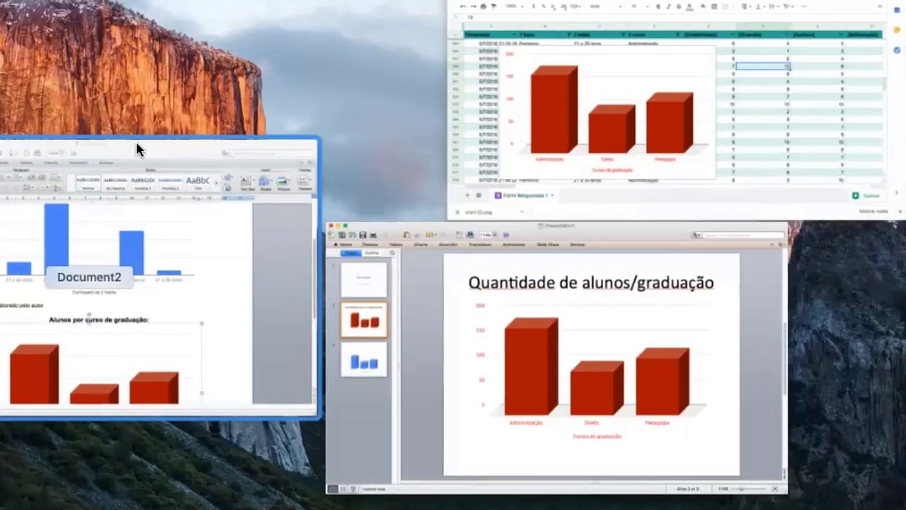
- Check the Fonte caption under the Word chart, then return to the Google Sheets window
click(223, 209)
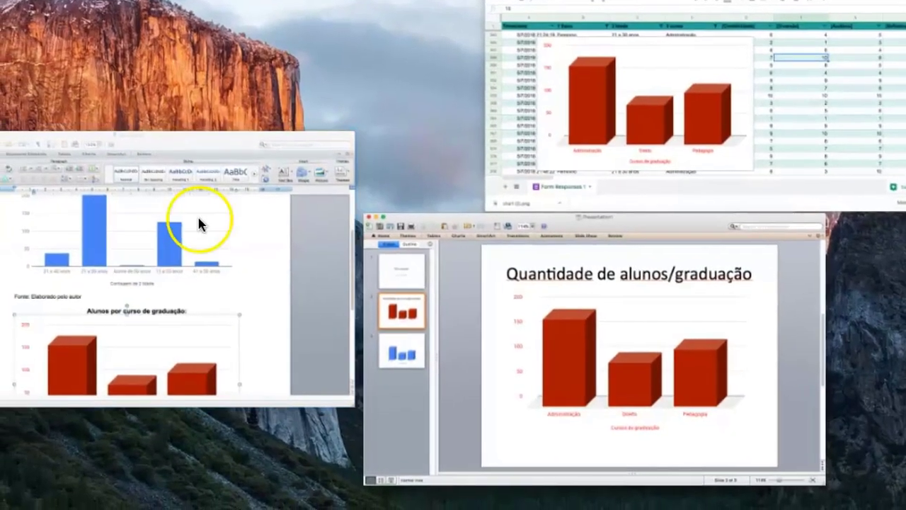
scroll(225, 207, down, 3)
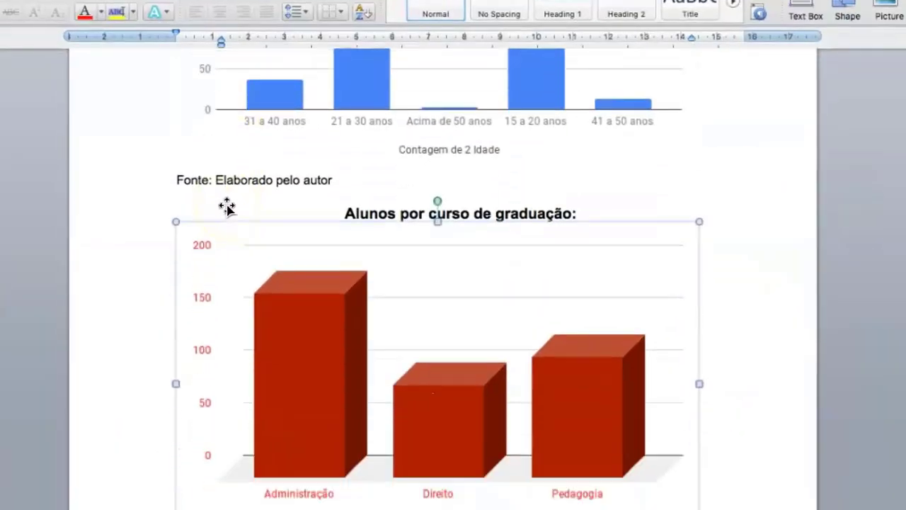
scroll(227, 207, down, 5)
click(245, 380)
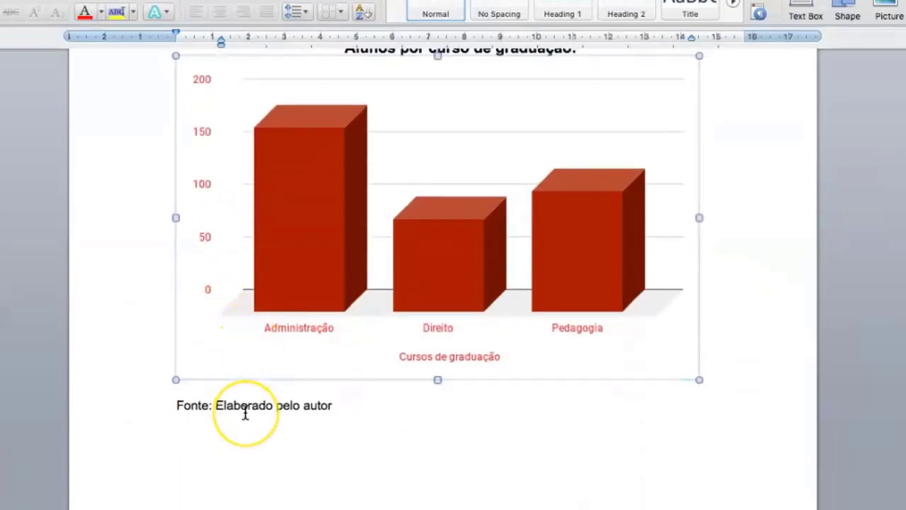
key(ctrl+Up)
click(360, 131)
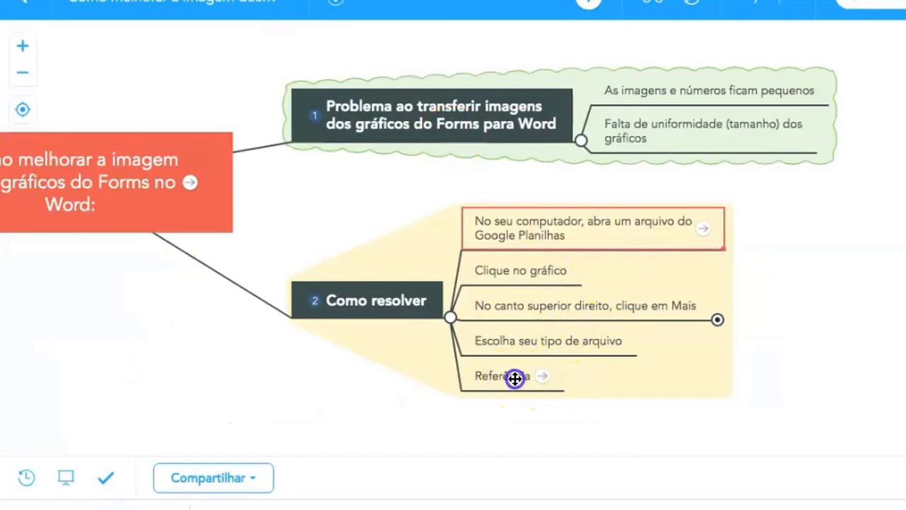
click(514, 379)
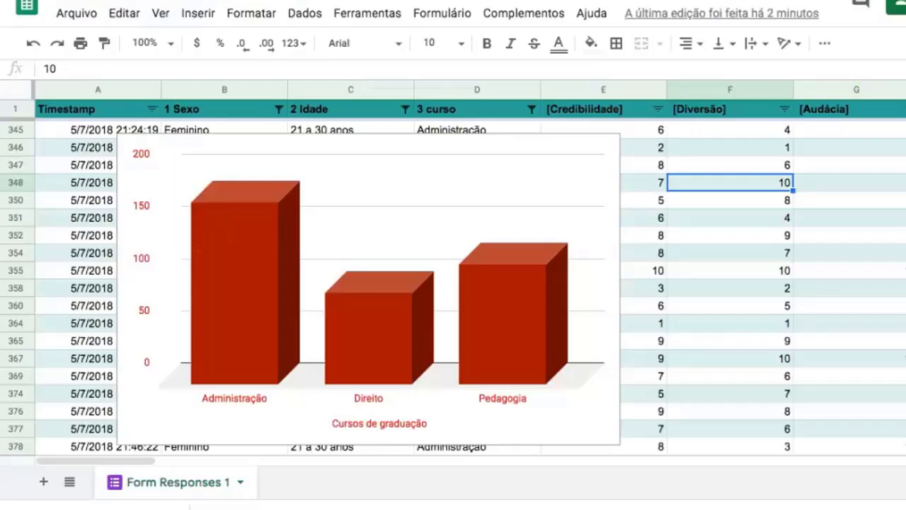
click(472, 191)
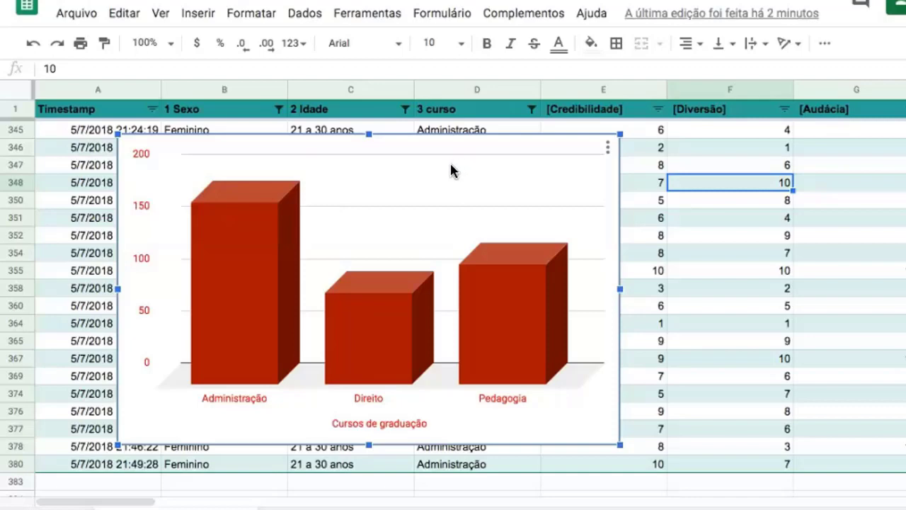
click(441, 163)
click(448, 156)
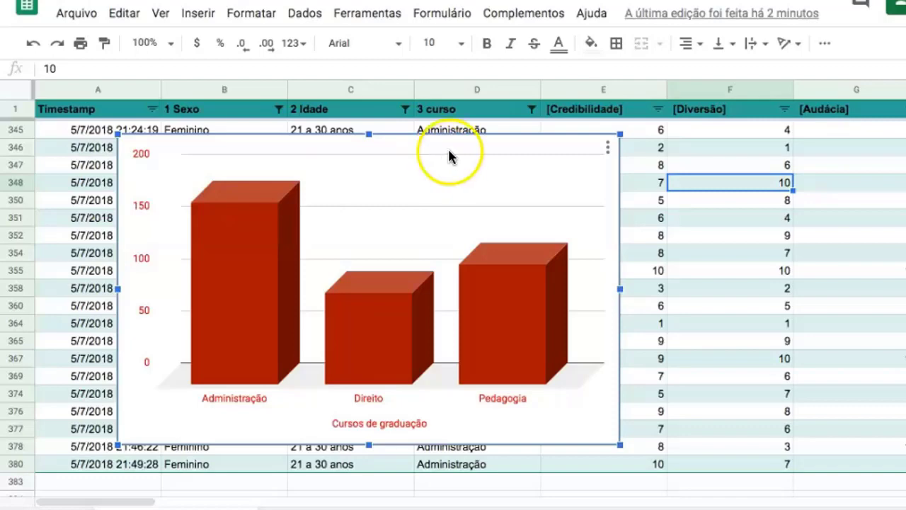